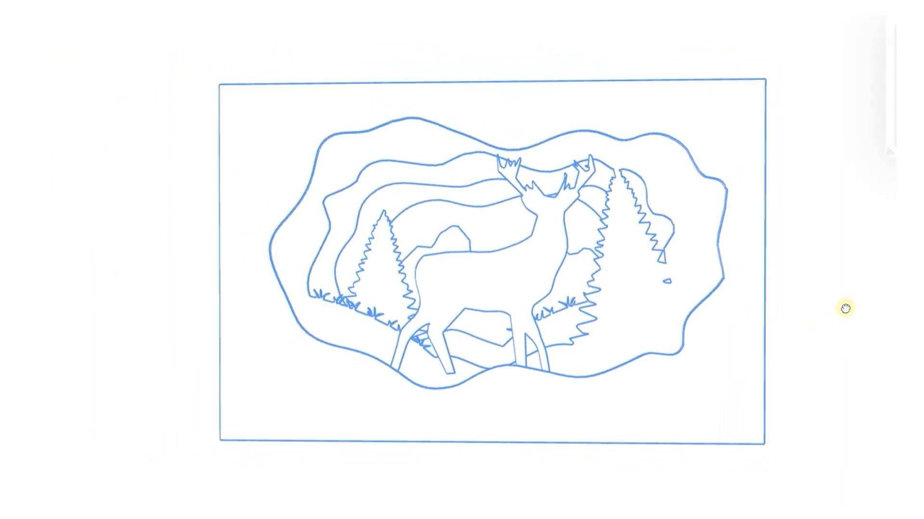
Browse the image search results for layered papercut deer scenes to use as references.
mouse_move(826, 397)
mouse_down()
mouse_move(664, 387)
mouse_move(404, 412)
mouse_move(336, 404)
mouse_up()
scroll(446, 458, up, 4)
scroll(446, 457, up, 2)
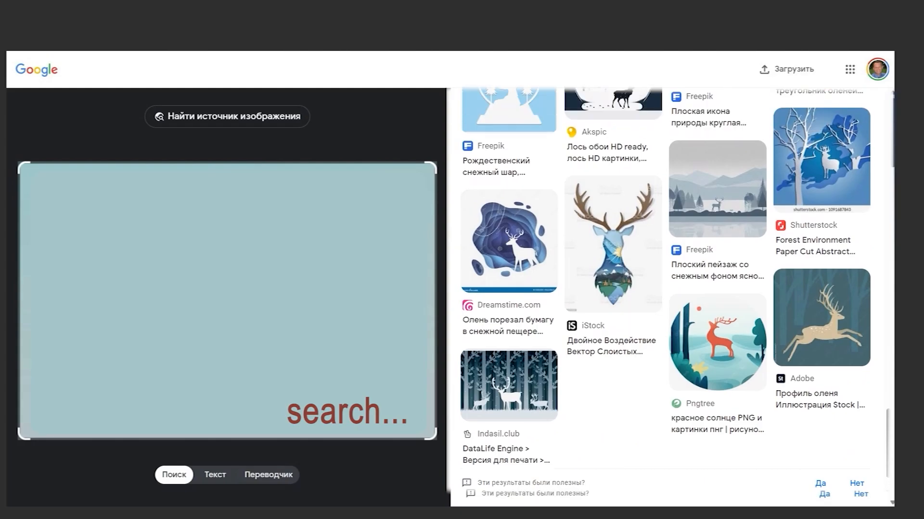
scroll(669, 279, down, 10)
scroll(887, 179, up, 15)
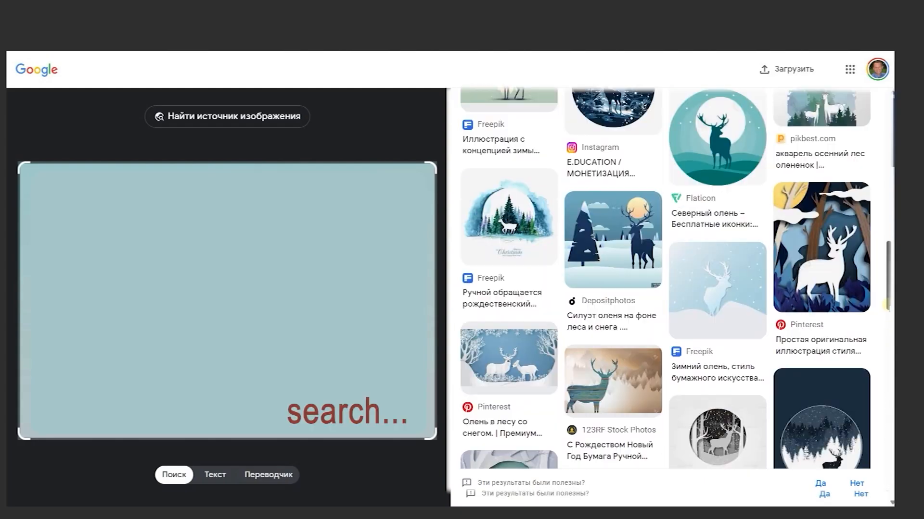
scroll(888, 179, up, 4)
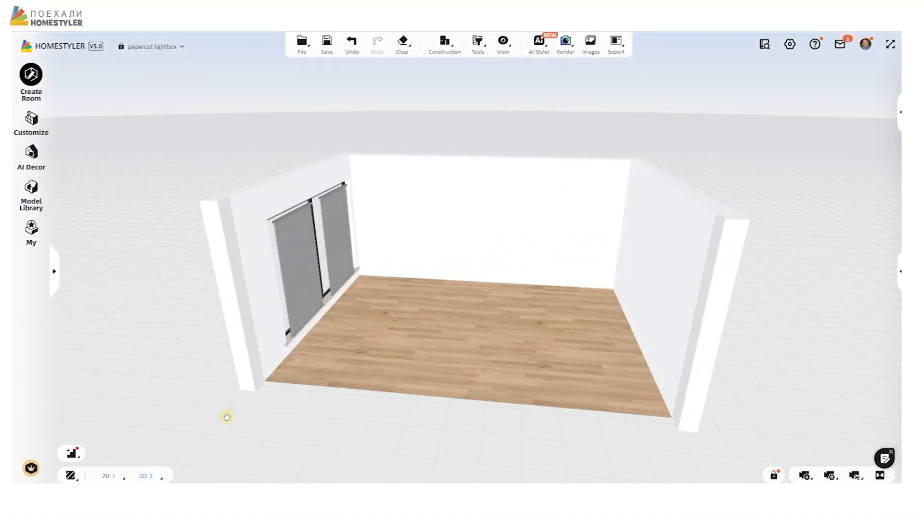
Open the Interior Modeling environment for the room.
drag(227, 417, 220, 423)
click(32, 120)
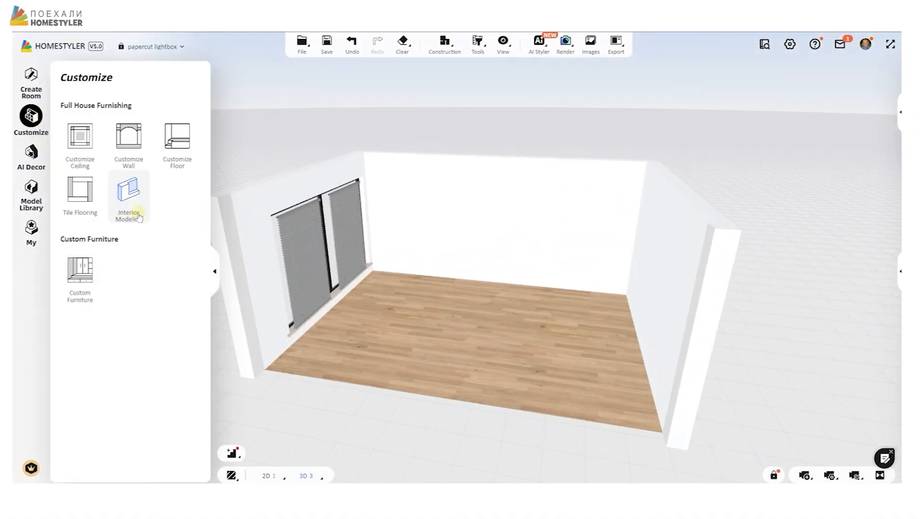
click(129, 202)
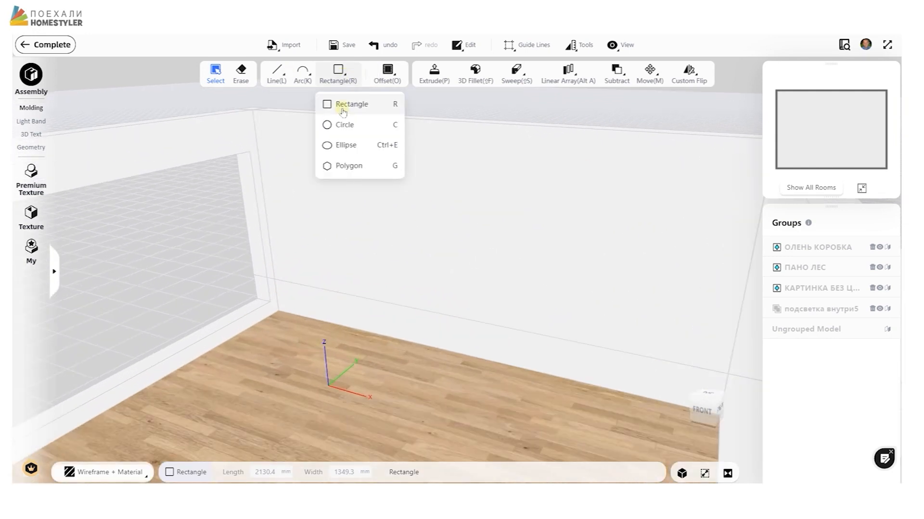
Draw a rectangle about 2175 × 1338 mm on the room's back wall.
click(333, 103)
click(340, 170)
click(507, 300)
Import 1.png through image recognition using the wall rectangle's face, and place its outline on the wall beside the rectangle.
click(427, 206)
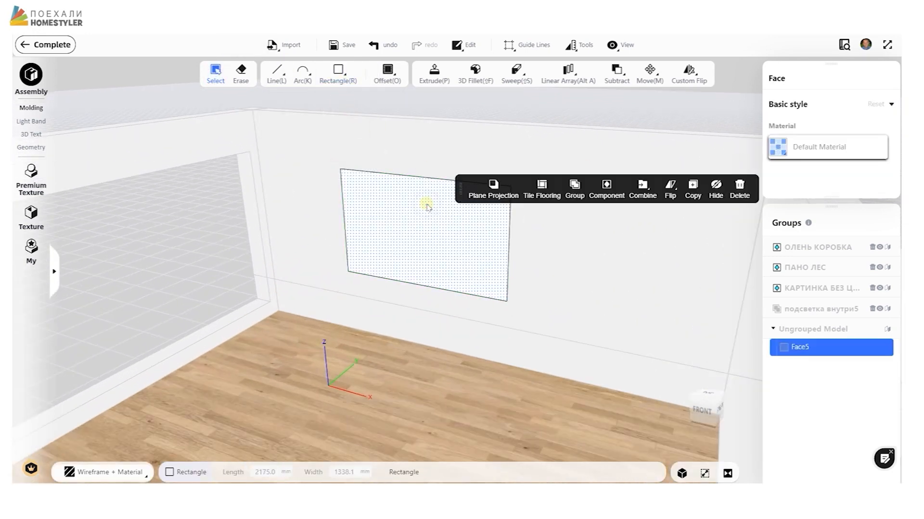
click(298, 93)
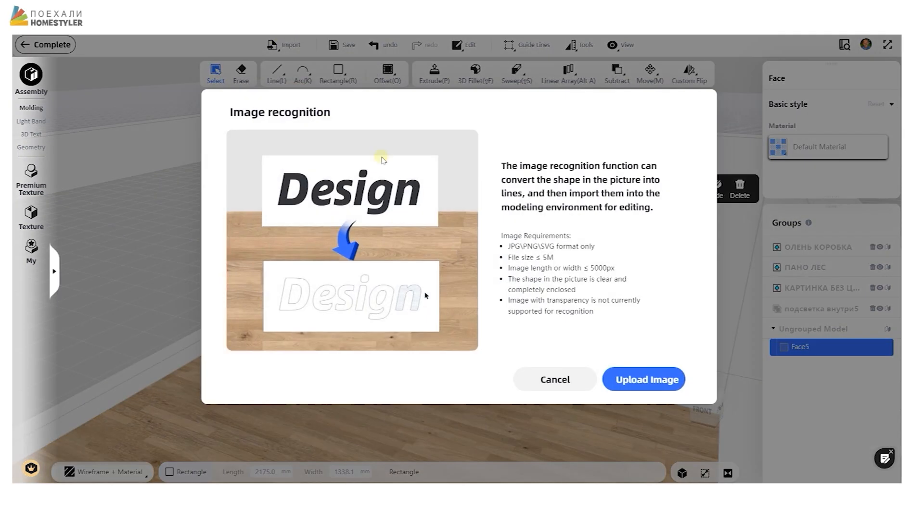
click(629, 379)
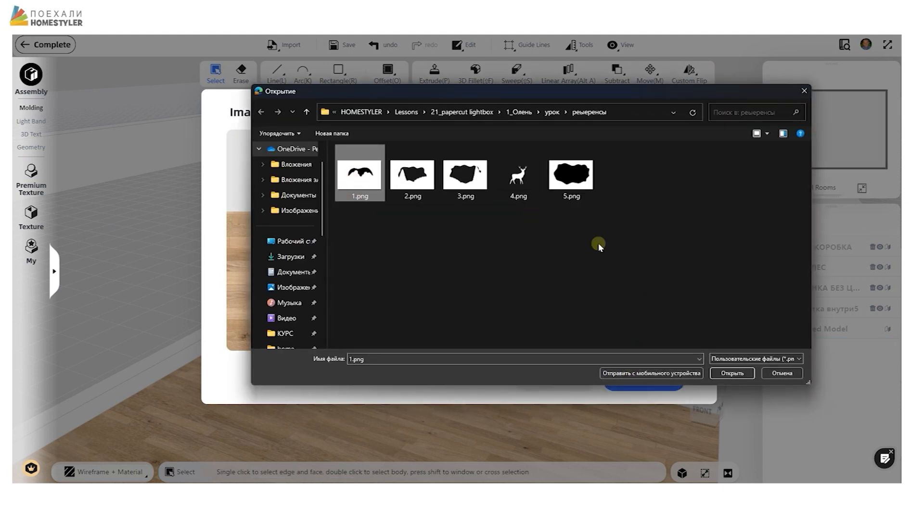
click(731, 373)
click(641, 373)
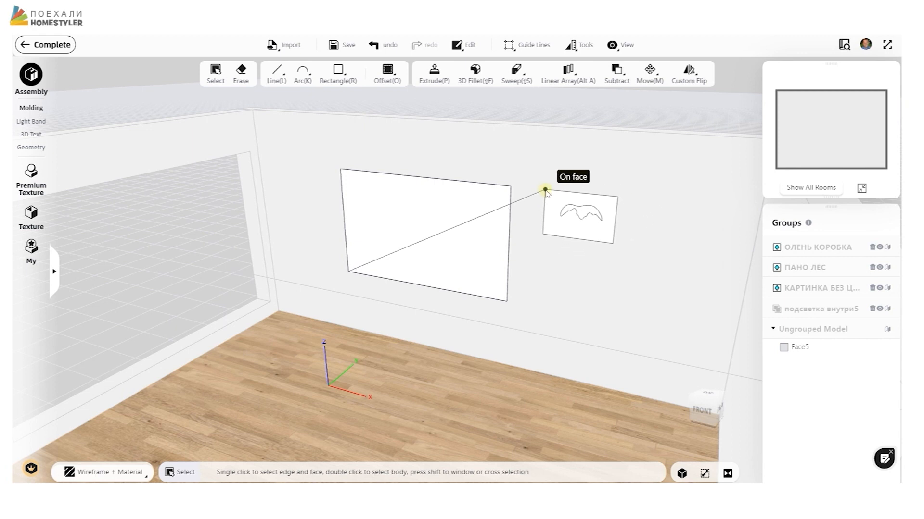
Import 2.png through image recognition, place it over the first outline panel, and pull it out in front.
right_drag(637, 175, 504, 200)
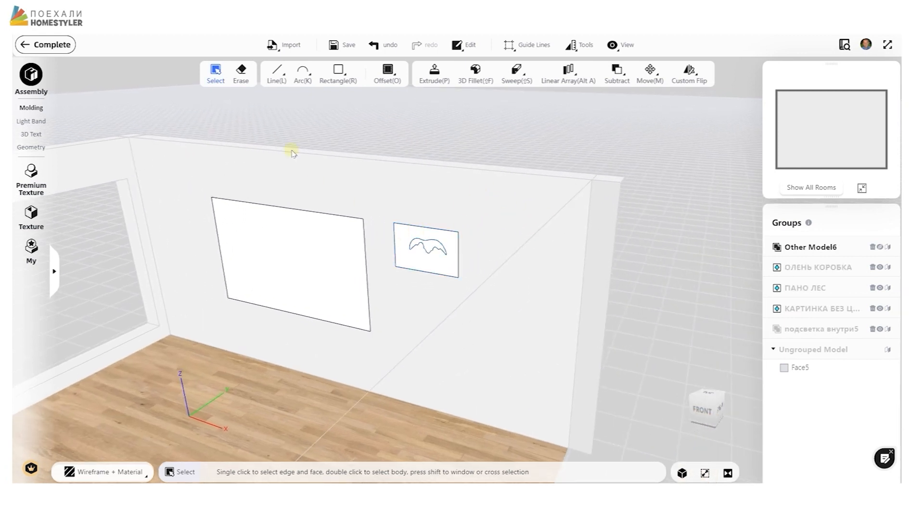
click(298, 229)
click(294, 92)
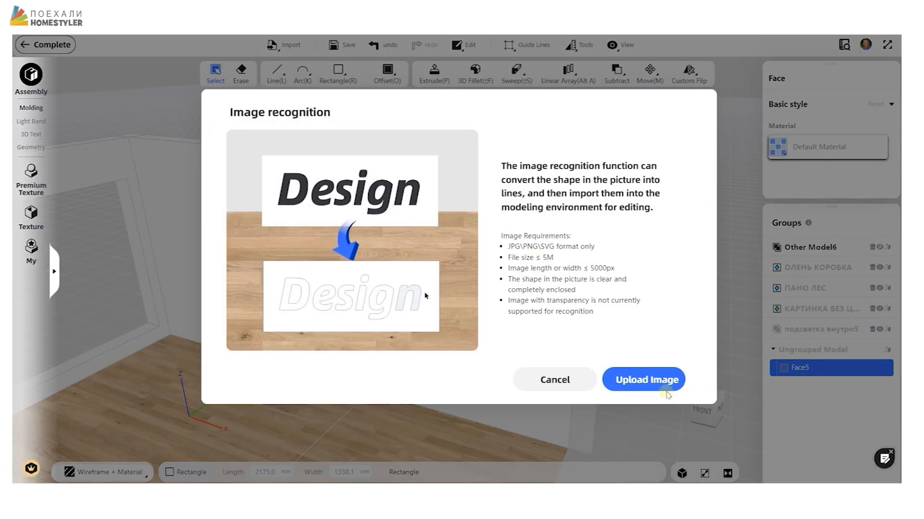
click(642, 380)
click(413, 175)
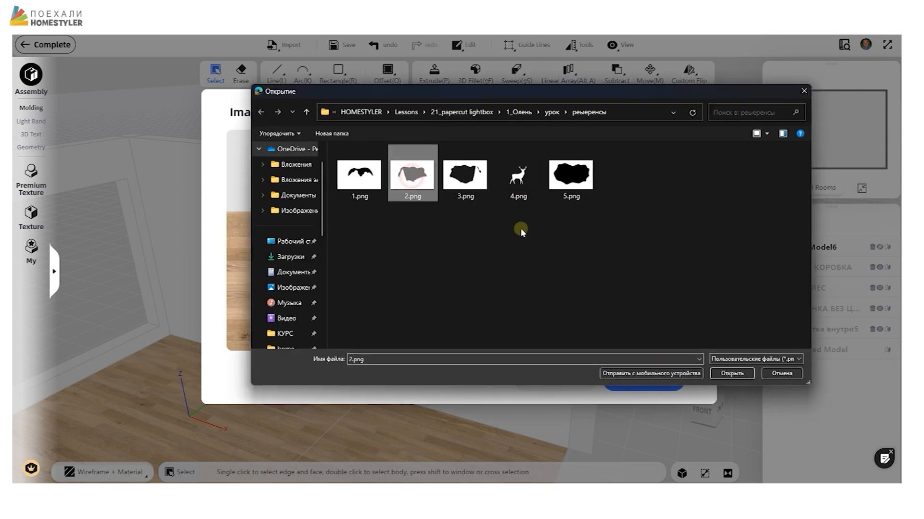
click(740, 375)
click(643, 372)
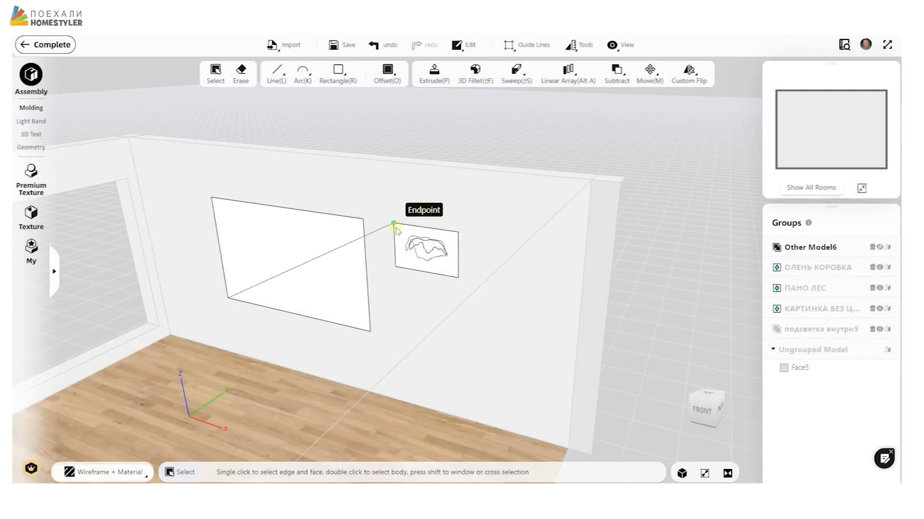
click(403, 242)
drag(358, 299, 339, 315)
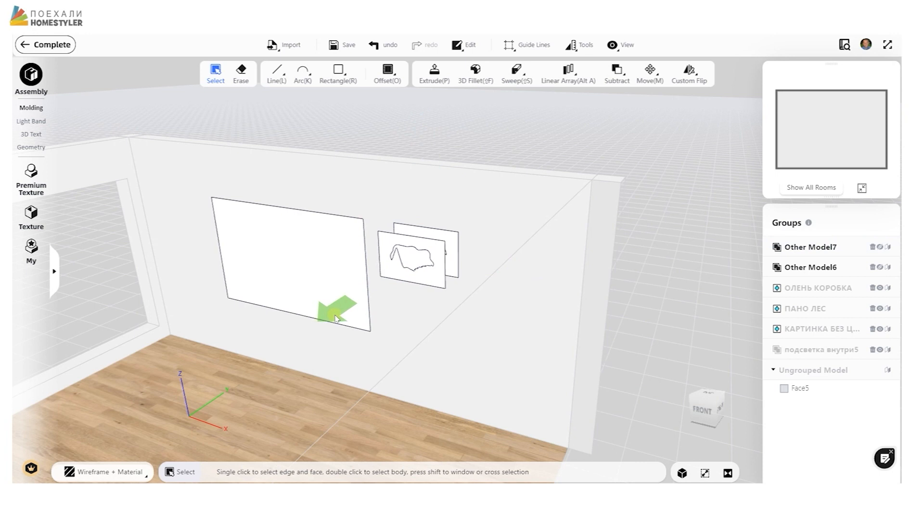
Import 3.png through image recognition from the wall rectangle's face and place it over the 2.png outline panel.
click(325, 215)
mouse_move(289, 46)
click(303, 94)
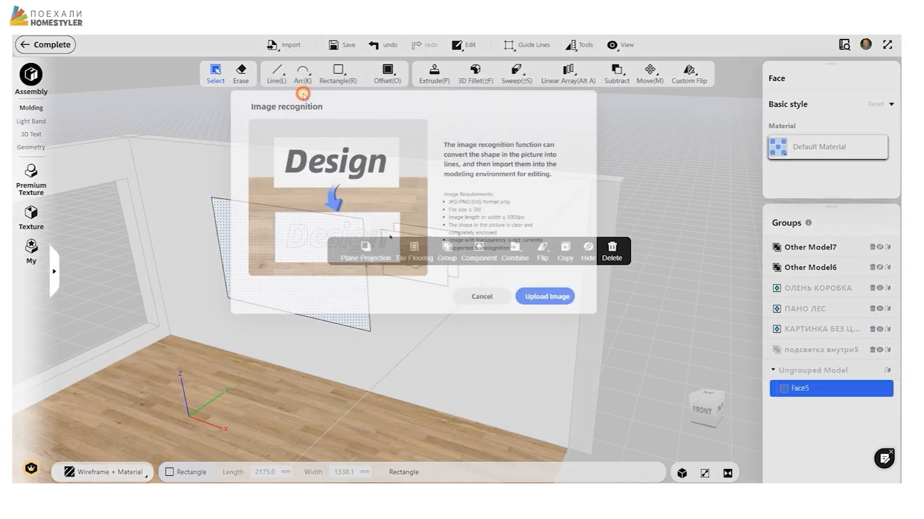
click(654, 382)
click(732, 373)
click(630, 373)
click(388, 239)
drag(340, 308, 303, 337)
mouse_move(511, 354)
mouse_down()
mouse_move(365, 341)
mouse_move(418, 366)
mouse_move(495, 358)
mouse_up()
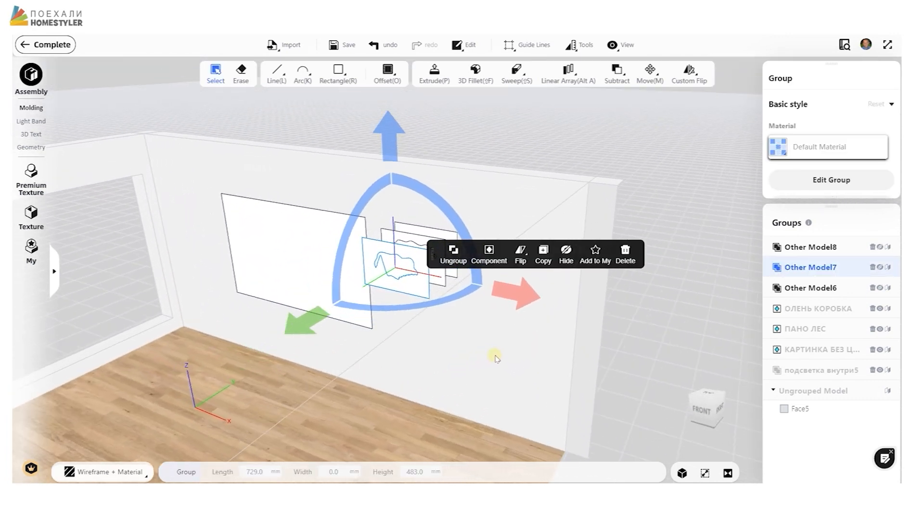
click(380, 45)
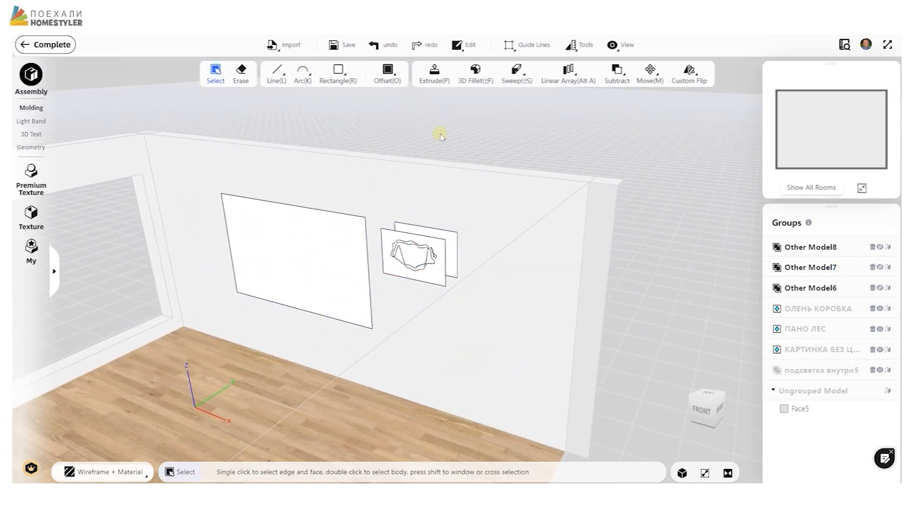
Pull the 3.png outline panel out in front and adjust the 2.png panel so the three layers are spaced apart.
click(445, 282)
scroll(443, 282, up, 5)
drag(211, 322, 151, 355)
click(448, 278)
drag(215, 335, 76, 400)
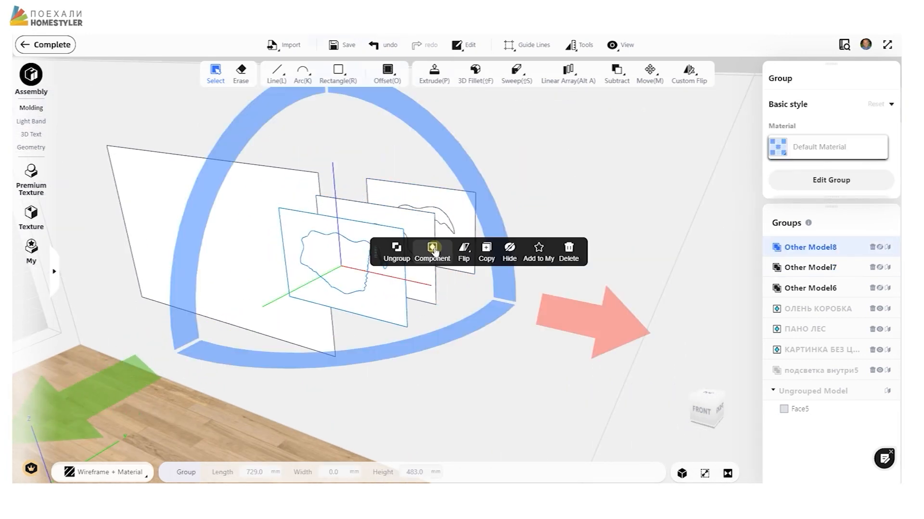
click(384, 218)
drag(145, 359, 178, 346)
Import the deer silhouette 4.png through image recognition and place it in front of the 3.png panel.
middle_drag(483, 385, 464, 387)
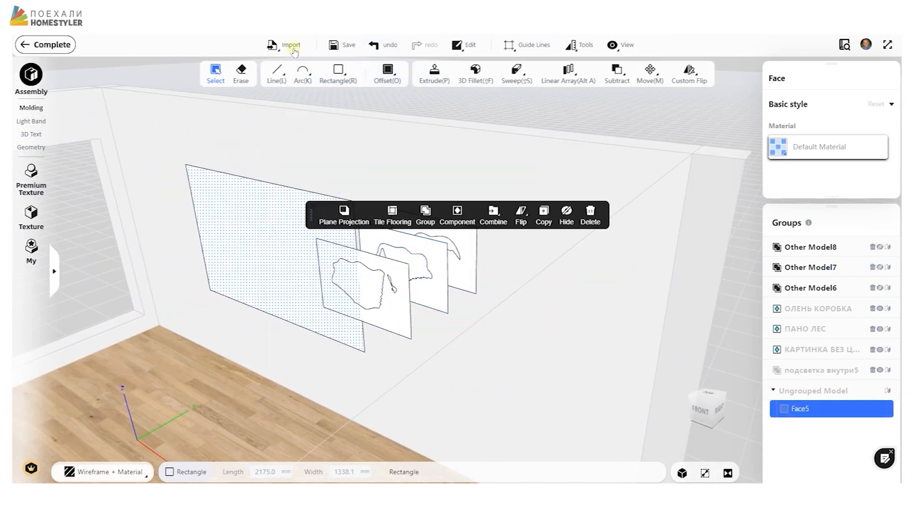
click(284, 45)
click(293, 91)
click(618, 377)
click(732, 373)
click(652, 374)
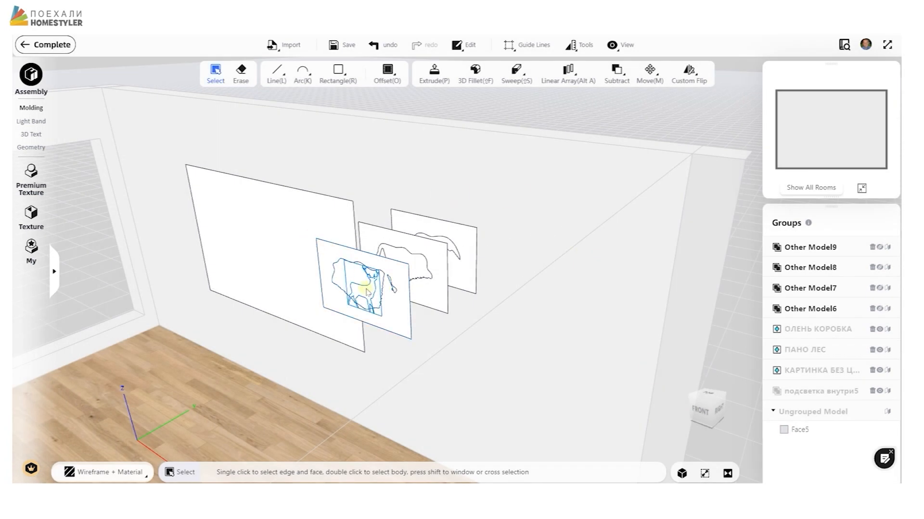
click(367, 291)
Import 5.png through image recognition, align it with the 3.png panel, and pull it out in front of the deer.
click(227, 196)
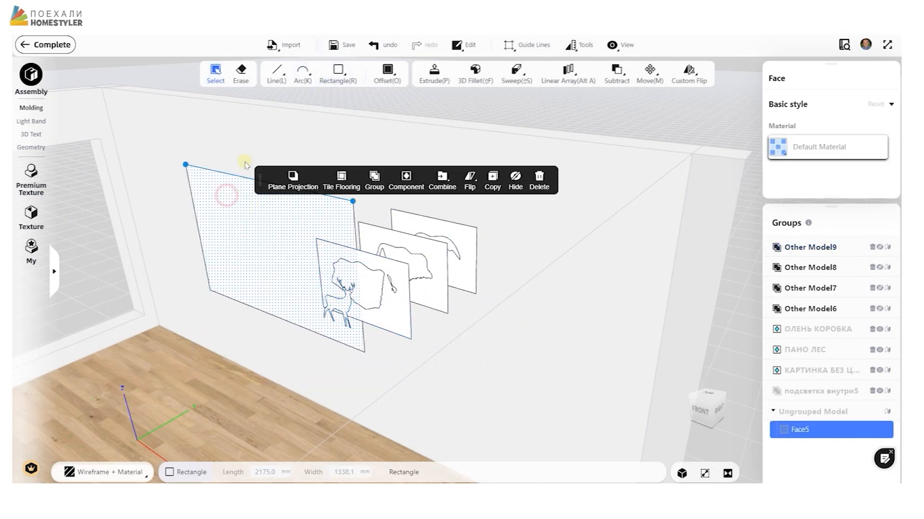
click(304, 92)
click(637, 377)
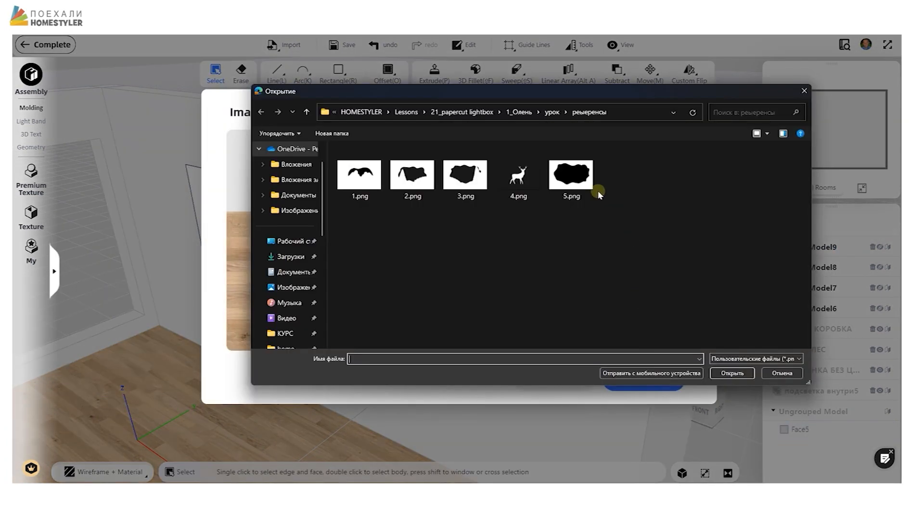
click(746, 375)
click(647, 373)
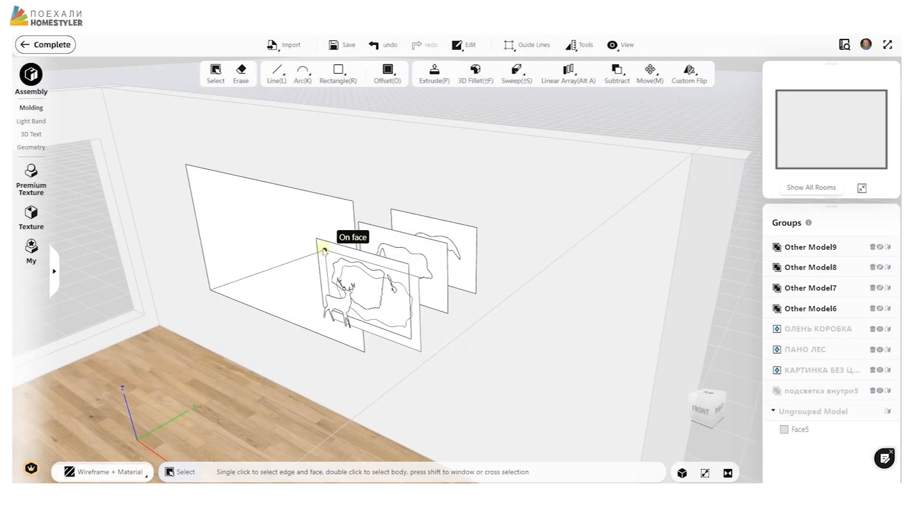
click(346, 258)
drag(186, 383, 102, 445)
Delete the large base rectangle from the back wall.
drag(611, 238, 528, 173)
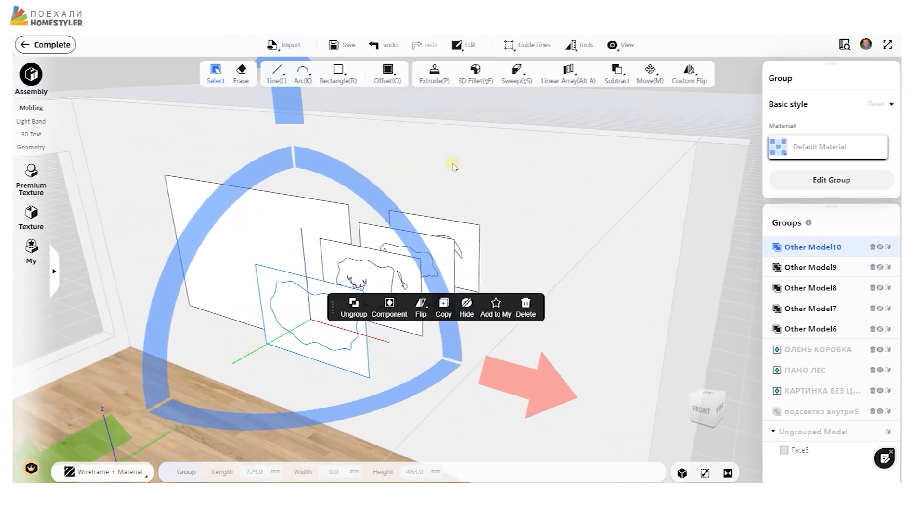
click(192, 185)
click(509, 172)
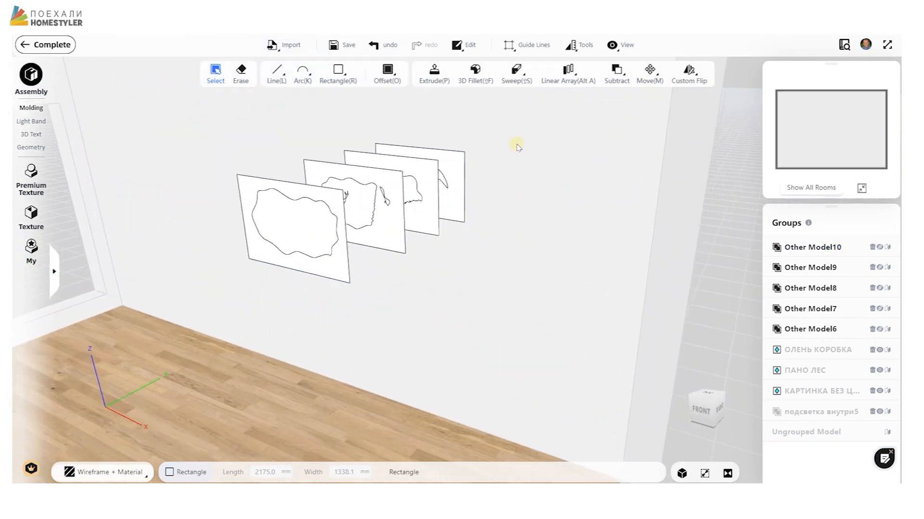
Hide the room so that only the imported outline panels are shown.
drag(563, 286, 507, 291)
click(625, 43)
click(633, 156)
drag(556, 219, 412, 248)
drag(553, 272, 439, 264)
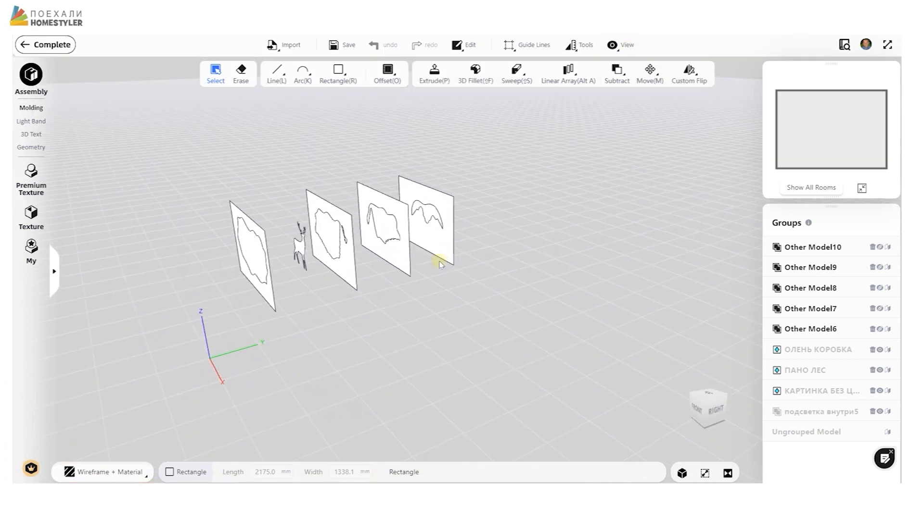
Delete the inner shape faces from the 1.png and 2.png panels to cut their openings.
click(430, 223)
click(711, 204)
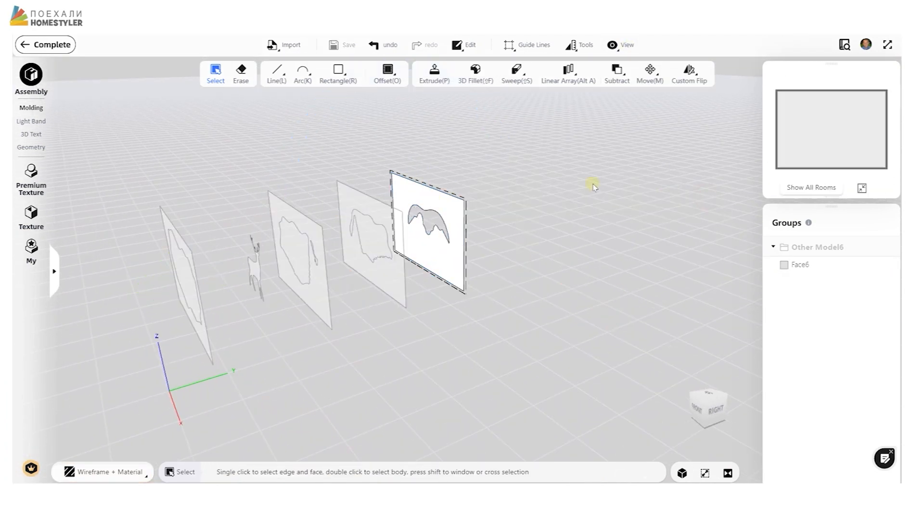
double_click(377, 228)
click(376, 231)
click(657, 213)
Delete the large inner face of the 3.png panel inside its group.
drag(505, 298, 561, 263)
click(553, 262)
double_click(329, 225)
click(324, 225)
click(591, 213)
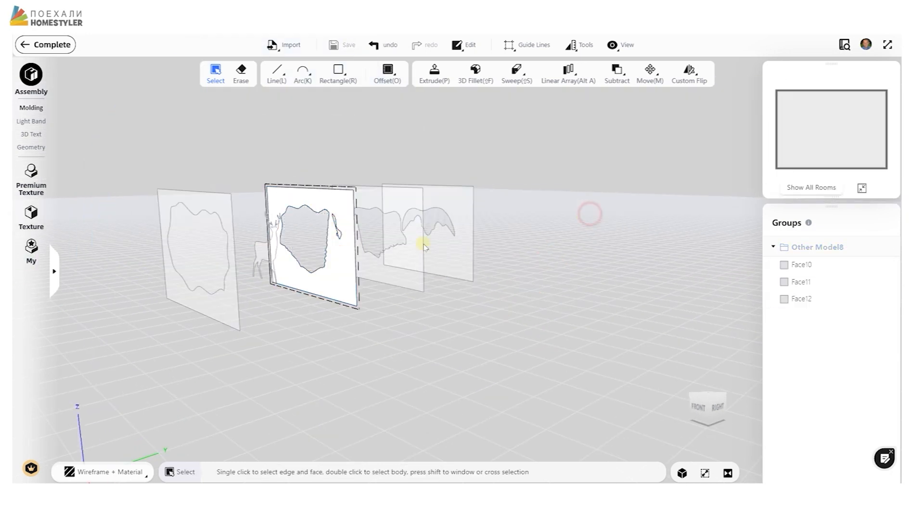
Delete the narrow face and the small triangular face beside the large opening of the 3.png panel.
scroll(353, 238, up, 5)
click(307, 216)
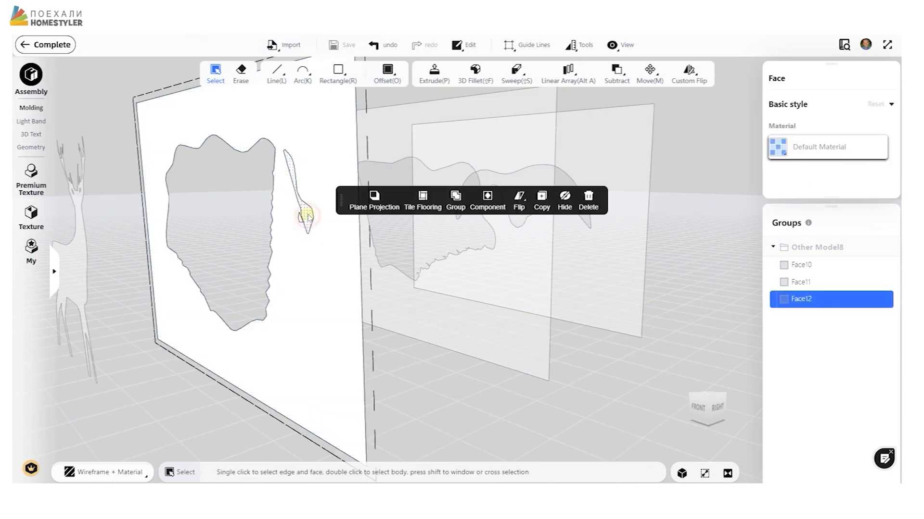
click(587, 200)
scroll(522, 236, up, 10)
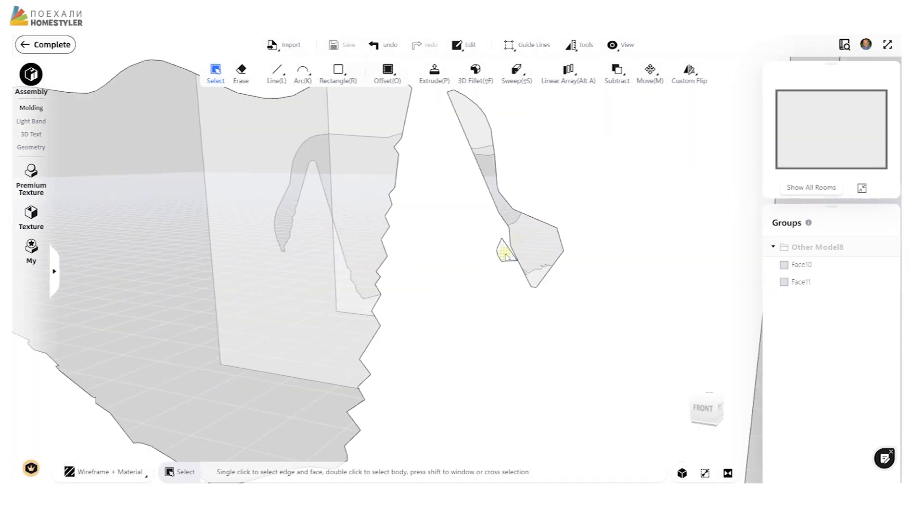
click(503, 250)
click(688, 239)
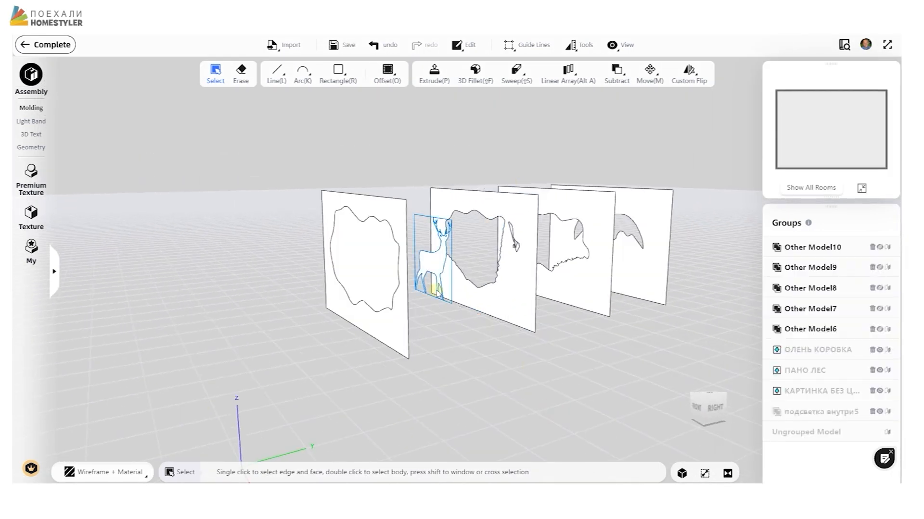
Delete the irregular inner face of the frontmost panel to open its window.
double_click(367, 276)
click(369, 266)
key(Delete)
click(479, 389)
Draw a 729 × 483 mm rectangle over the frontmost panel, corner to corner.
scroll(517, 382, down, 3)
drag(560, 367, 618, 298)
right_drag(619, 299, 545, 288)
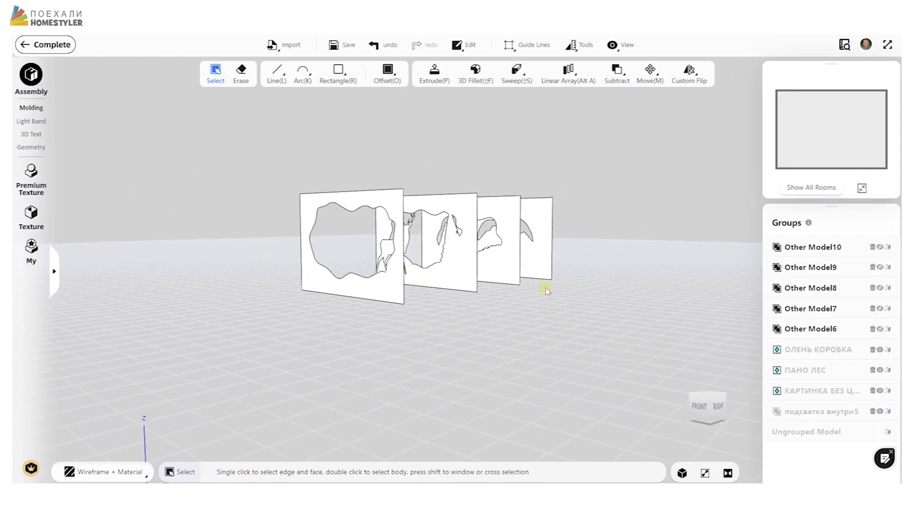
scroll(545, 289, up, 3)
drag(545, 289, 544, 308)
mouse_move(338, 83)
click(340, 103)
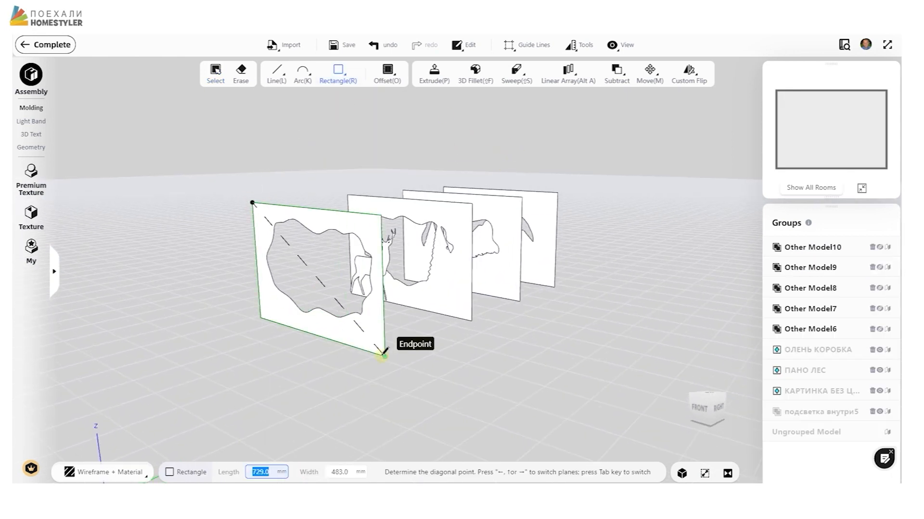
click(383, 355)
Move the new blank rectangle from the front of the stack to a position behind the rearmost panel.
click(216, 72)
click(308, 262)
click(460, 248)
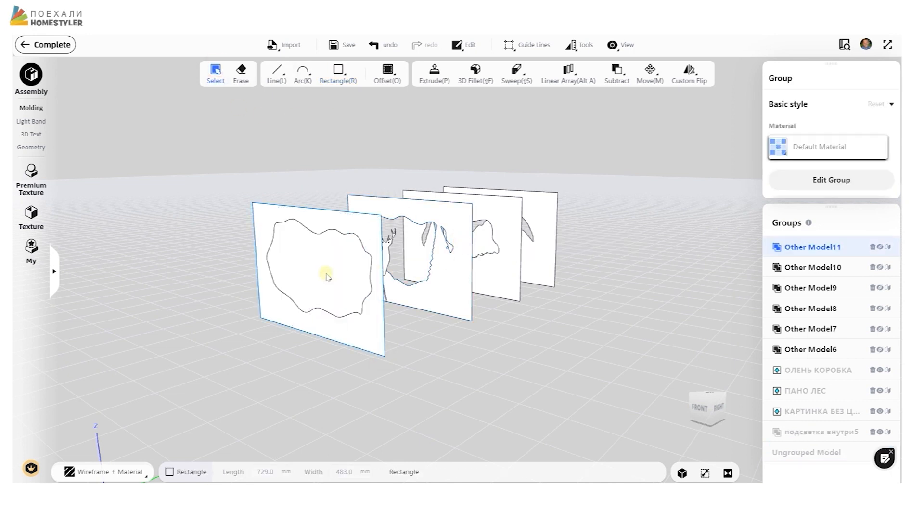
click(133, 327)
scroll(134, 327, down, 2)
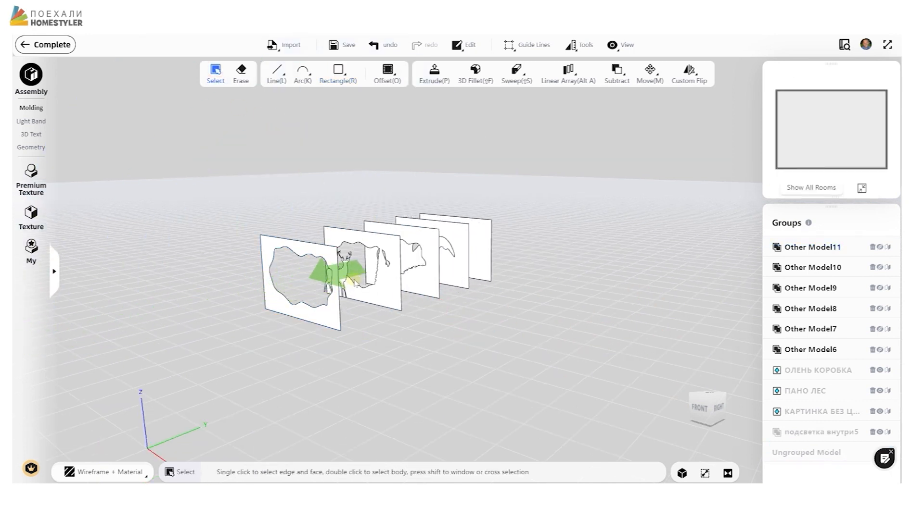
click(346, 284)
scroll(346, 284, up, 3)
Offset the blank rectangle's outline about 38 mm outward within its group to make a surrounding border.
double_click(459, 208)
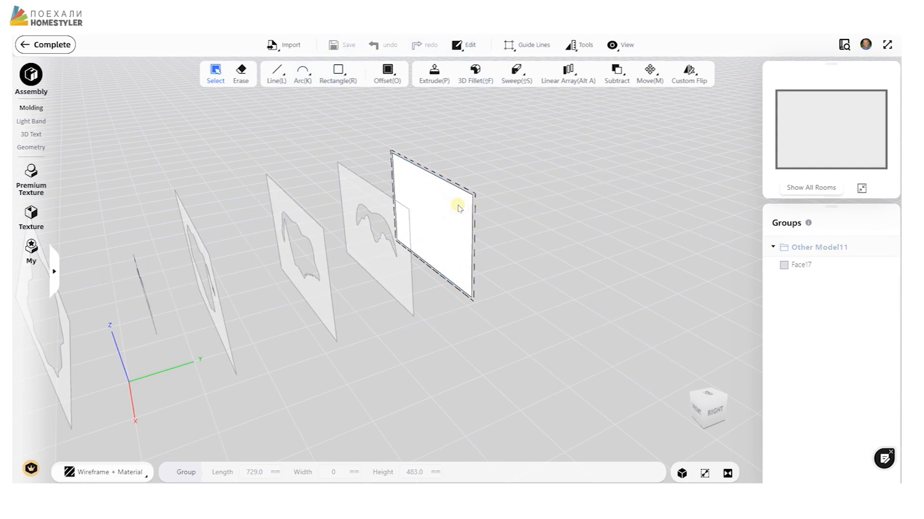
scroll(517, 183, up, 3)
click(585, 165)
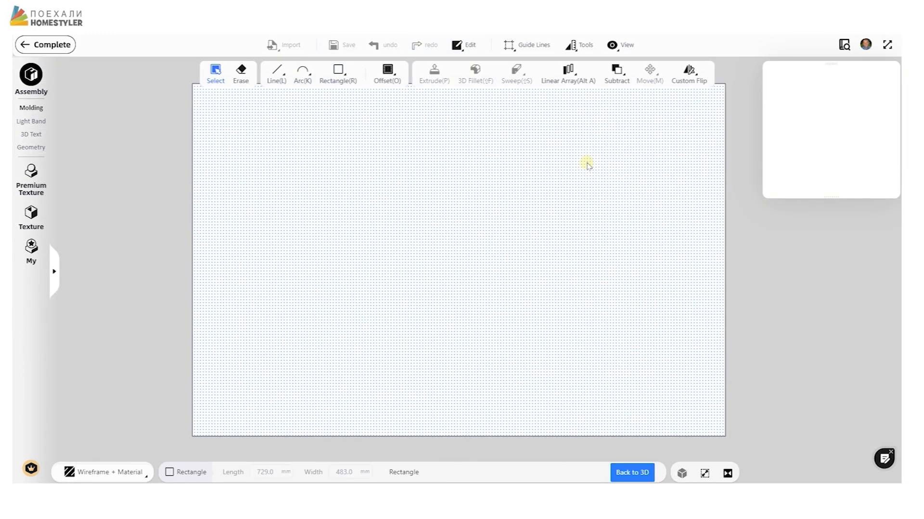
click(399, 103)
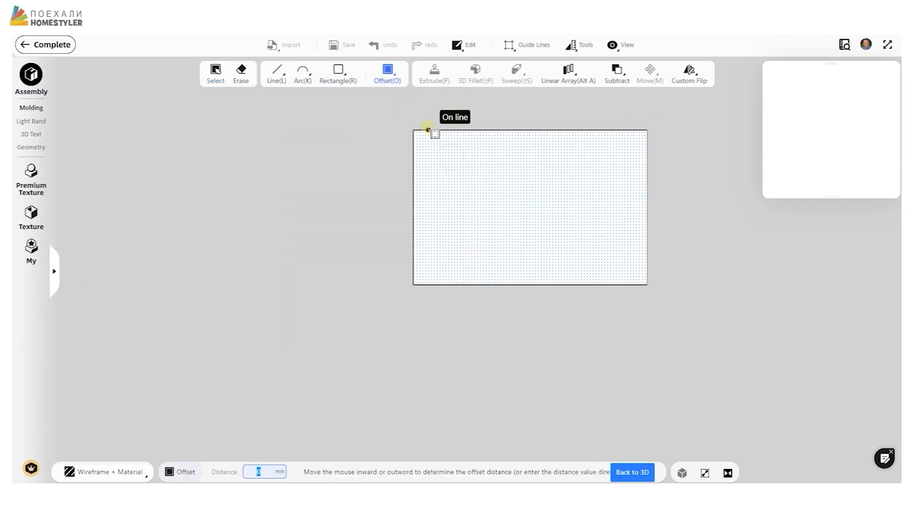
click(417, 119)
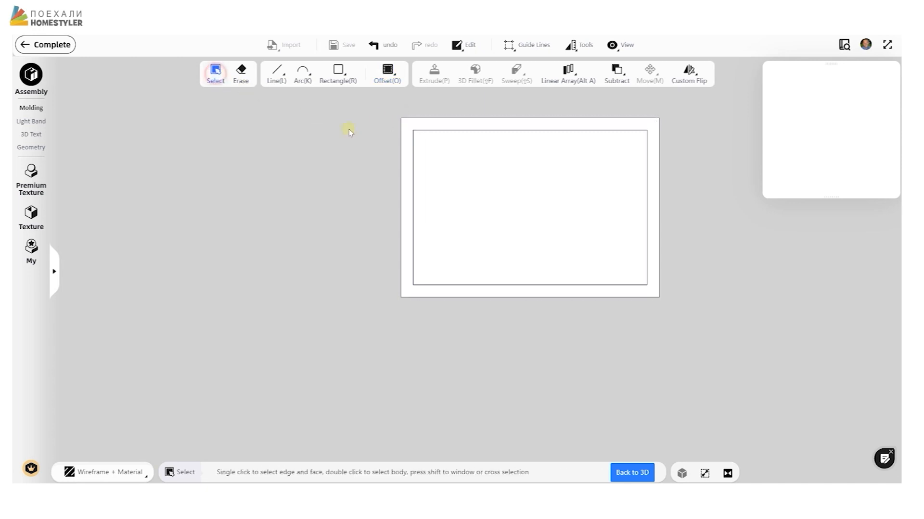
click(627, 474)
Extrude the border face about 632 mm toward the cut panels to form the box walls, and leave group editing.
scroll(548, 255, down, 3)
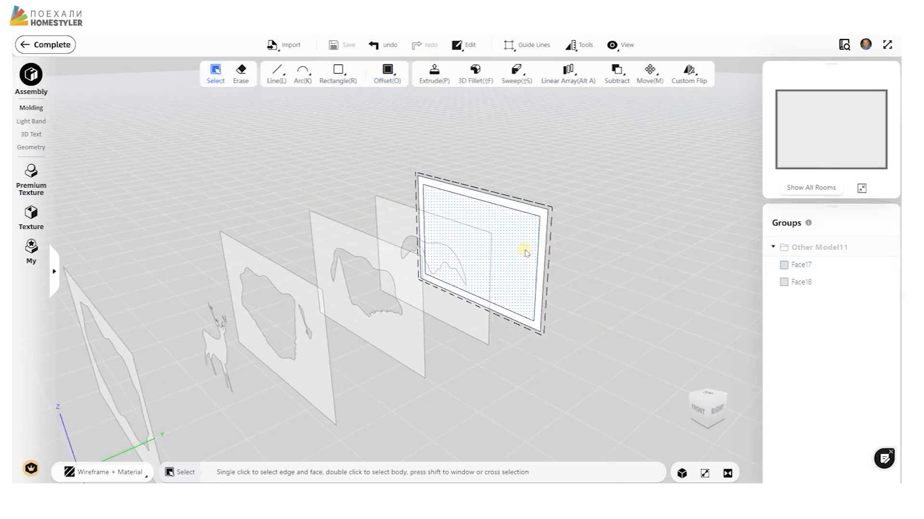
scroll(529, 240, up, 1)
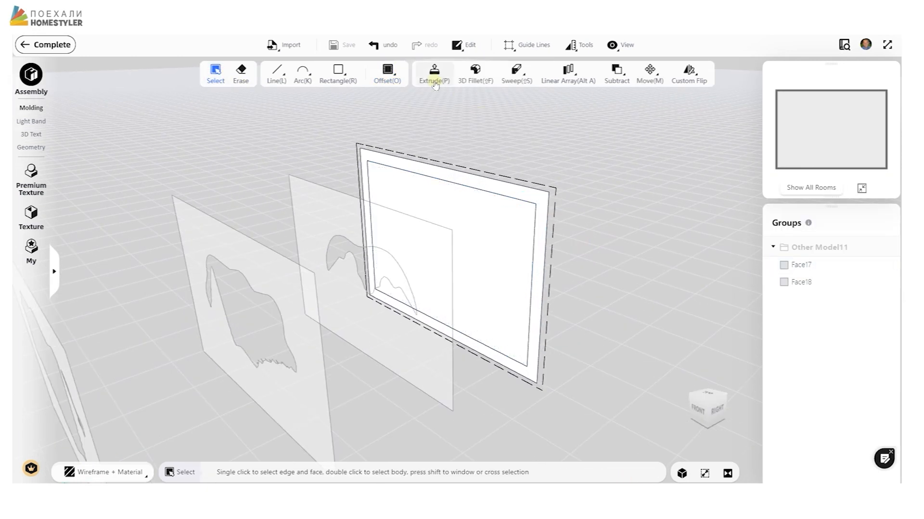
click(525, 195)
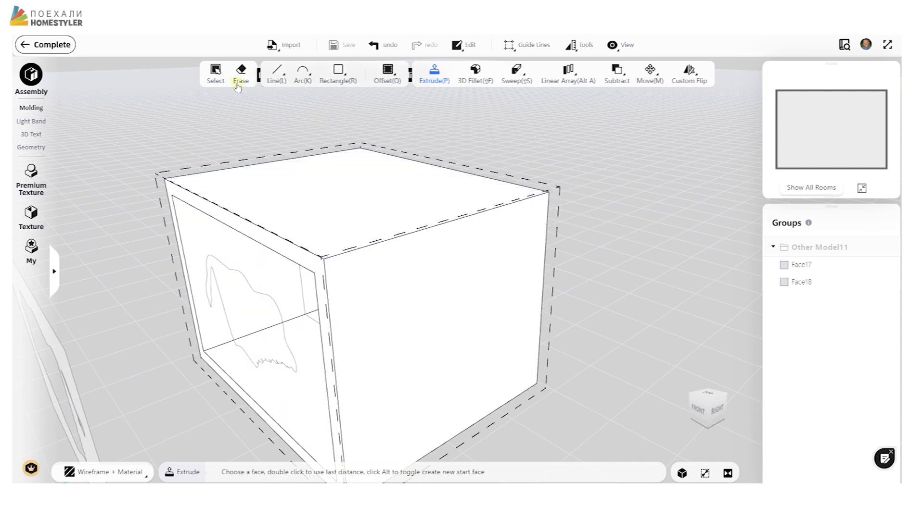
click(556, 150)
click(453, 208)
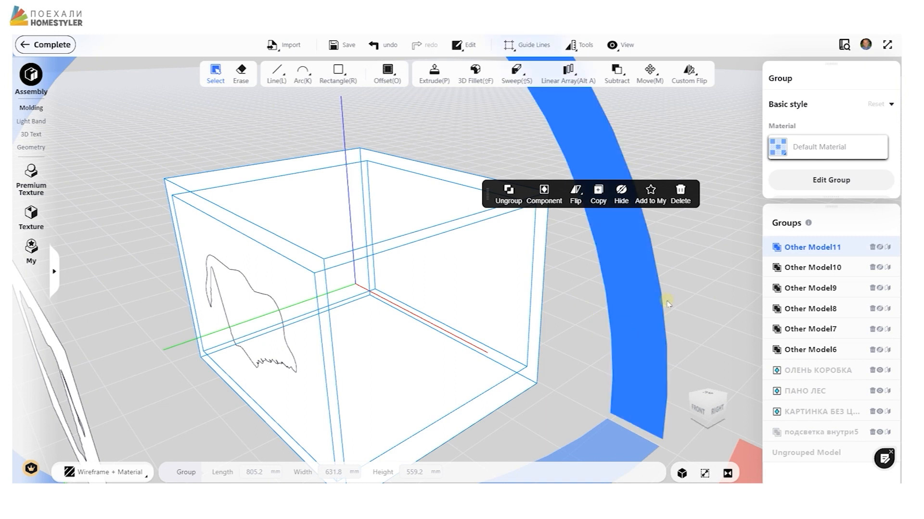
Move the box back along the depth axis until it stands behind the rearmost cut panel.
right_drag(651, 307, 733, 256)
scroll(578, 303, down, 5)
click(415, 302)
drag(183, 346, 327, 330)
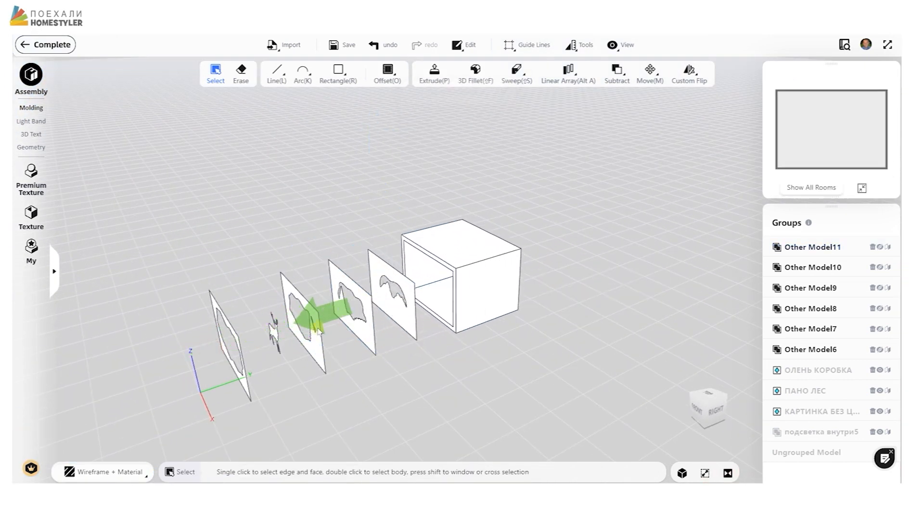
Slide the rearmost cut panel back along the depth axis into the open box.
right_drag(424, 421, 487, 359)
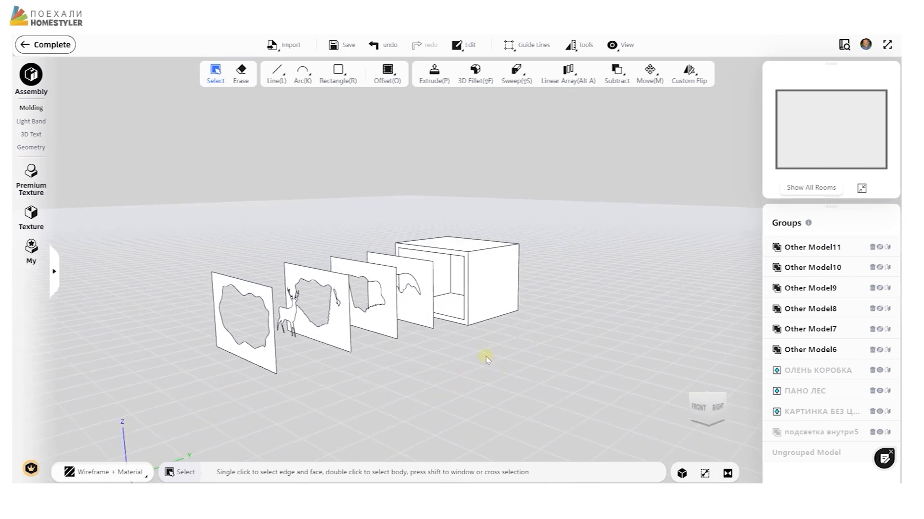
scroll(486, 359, up, 3)
click(342, 323)
scroll(342, 323, down, 4)
drag(128, 339, 167, 331)
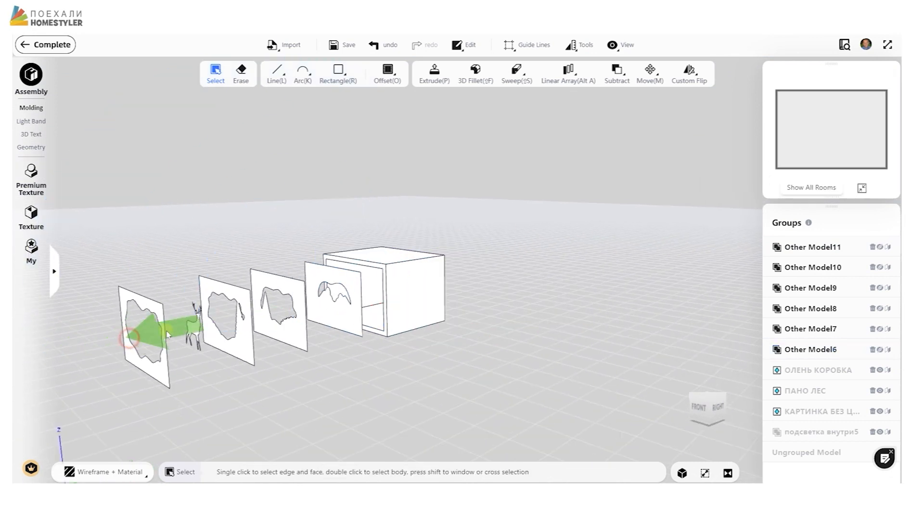
drag(251, 321, 262, 313)
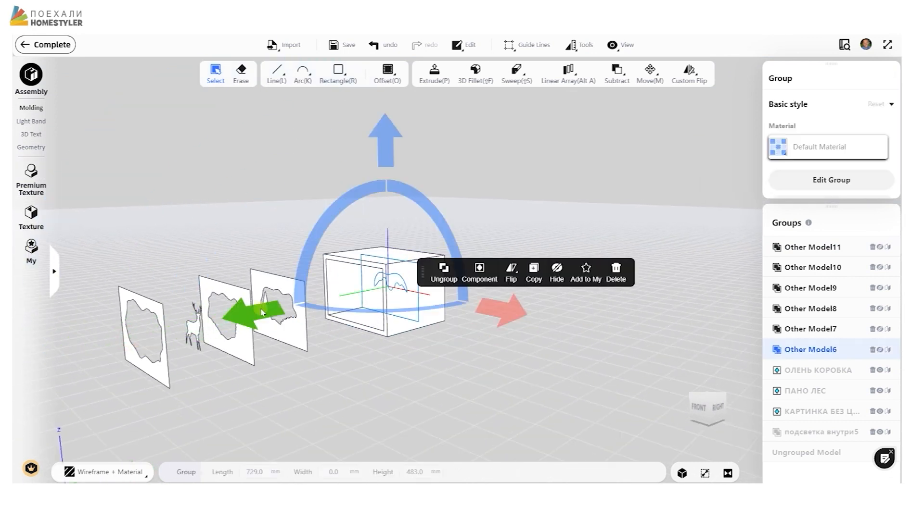
Select the box and hide its group Other Model11.
click(428, 355)
click(425, 315)
click(880, 247)
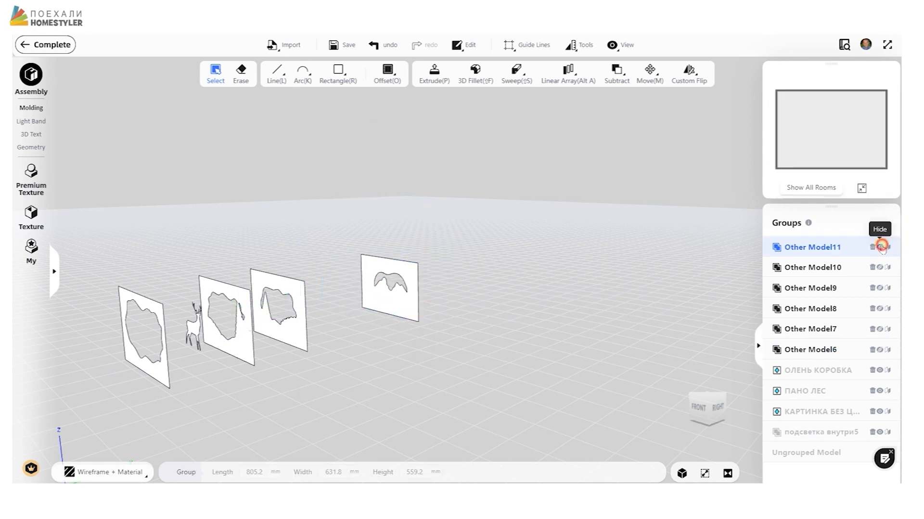
Slide the next two cut panels back so they stand closely spaced in front of the rearmost panel.
drag(290, 338, 120, 346)
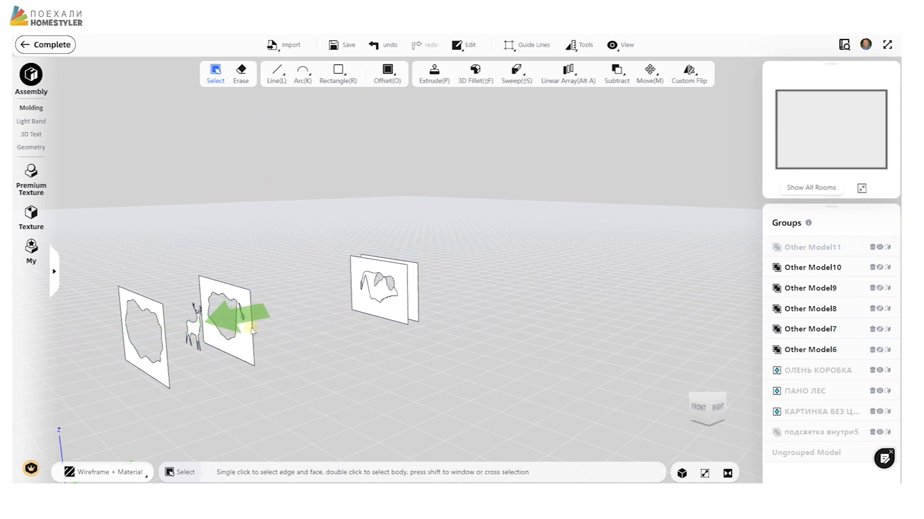
drag(253, 331, 252, 332)
click(242, 343)
middle_drag(230, 346, 273, 340)
drag(57, 362, 283, 338)
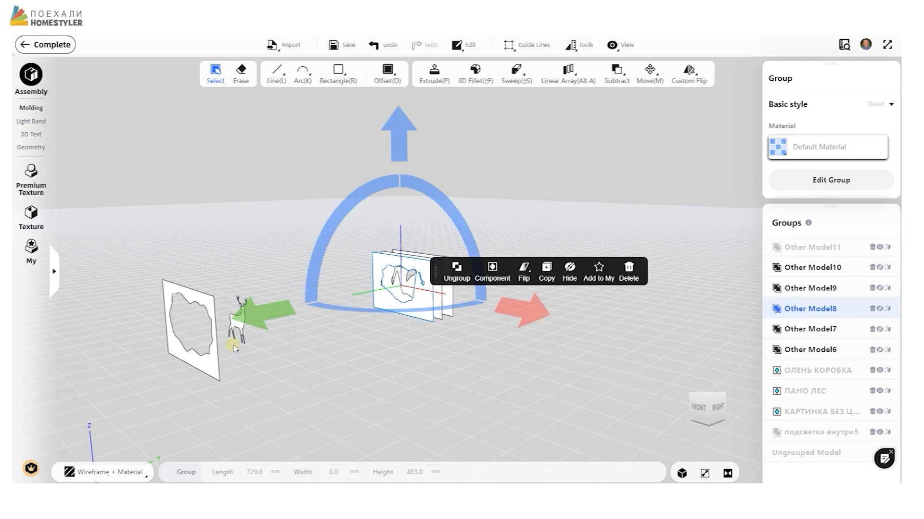
Slide the deer silhouette back along the depth axis to the front of the closely spaced panels.
click(234, 336)
middle_drag(233, 336, 259, 333)
drag(61, 357, 117, 343)
drag(295, 339, 293, 338)
Slide the frontmost window panel back along the depth axis to join the stack of panels.
click(233, 357)
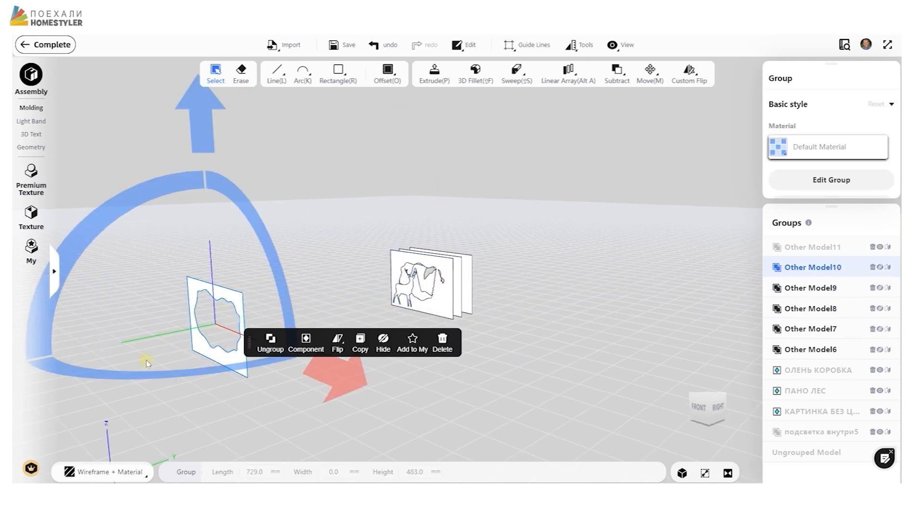
scroll(145, 364, down, 2)
middle_drag(72, 364, 133, 363)
drag(80, 369, 299, 347)
Move the deer silhouette back so it sits between the front window panel and the panel behind it.
scroll(414, 368, up, 3)
right_drag(495, 359, 333, 344)
middle_drag(334, 345, 359, 383)
click(322, 353)
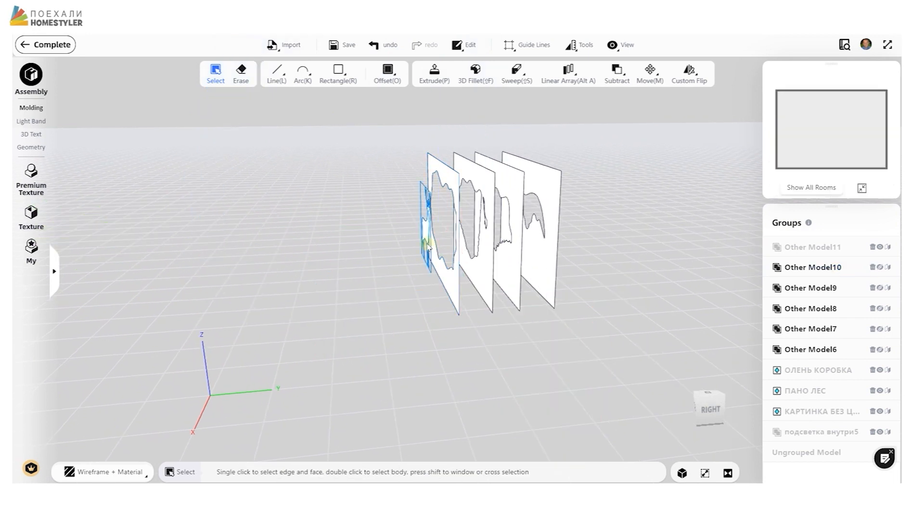
click(427, 246)
scroll(427, 247, down, 2)
drag(186, 239, 217, 241)
right_drag(414, 359, 313, 331)
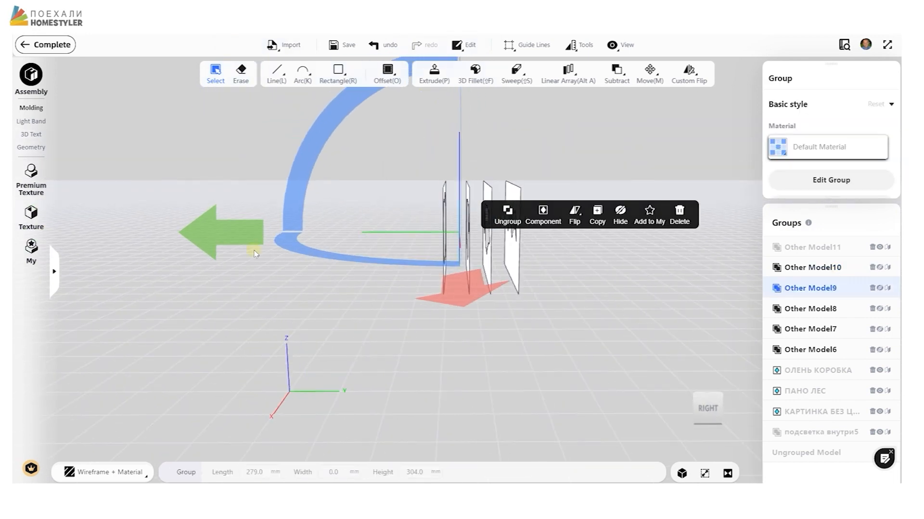
drag(265, 258, 259, 262)
Extrude the face of the rearmost cut panel inside its group to give it thickness.
scroll(633, 287, up, 3)
middle_drag(397, 334, 367, 359)
scroll(449, 306, up, 3)
right_drag(437, 282, 461, 305)
double_click(408, 242)
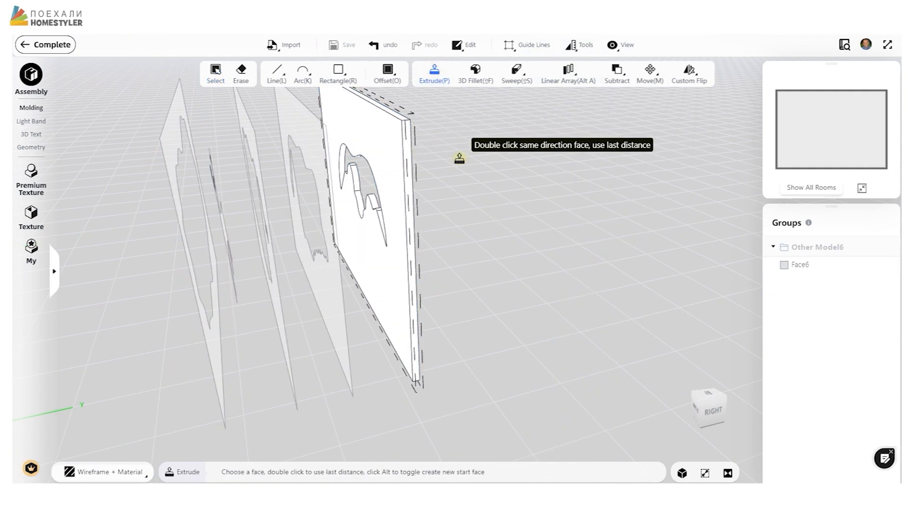
Extrude the two middle cut panels, Other Model7 and Other Model8, by the last used distance.
double_click(336, 297)
click(436, 71)
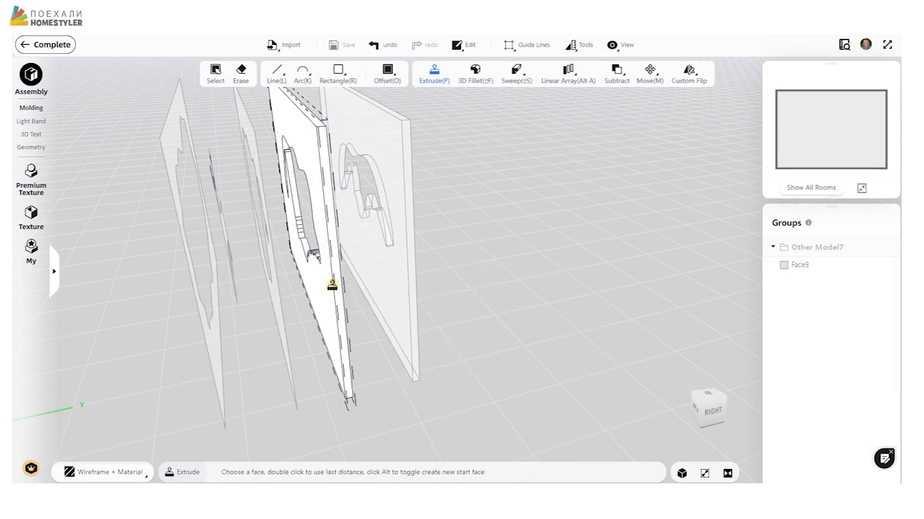
key(Escape)
key(Escape)
middle_drag(457, 270, 536, 253)
double_click(369, 290)
click(432, 74)
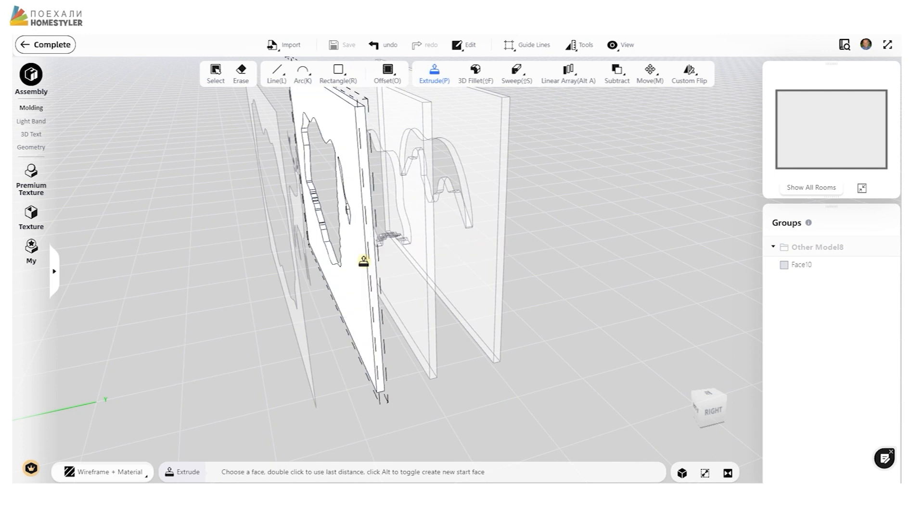
key(Escape)
key(Escape)
Extrude the deer silhouette by the last used distance and leave its group.
double_click(309, 228)
click(435, 72)
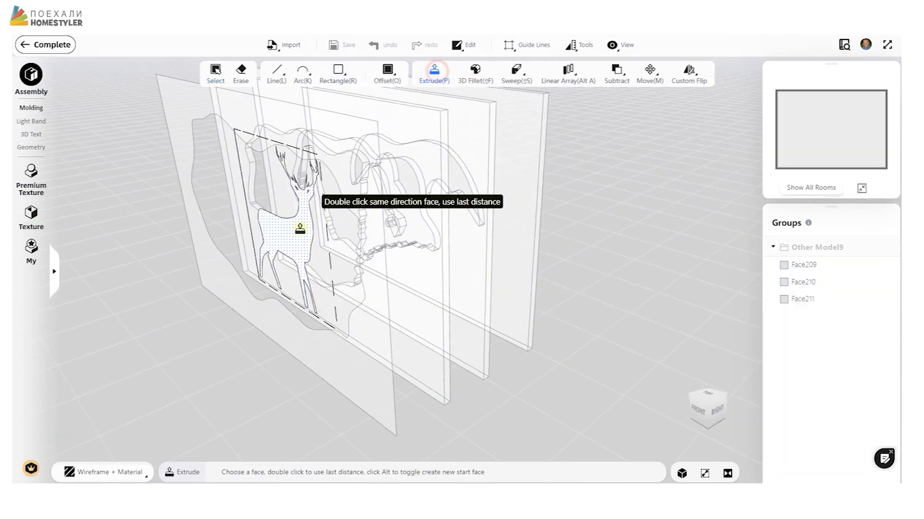
middle_drag(373, 308, 367, 355)
key(Escape)
Extrude the front window panel by the last used distance and leave its group.
double_click(359, 361)
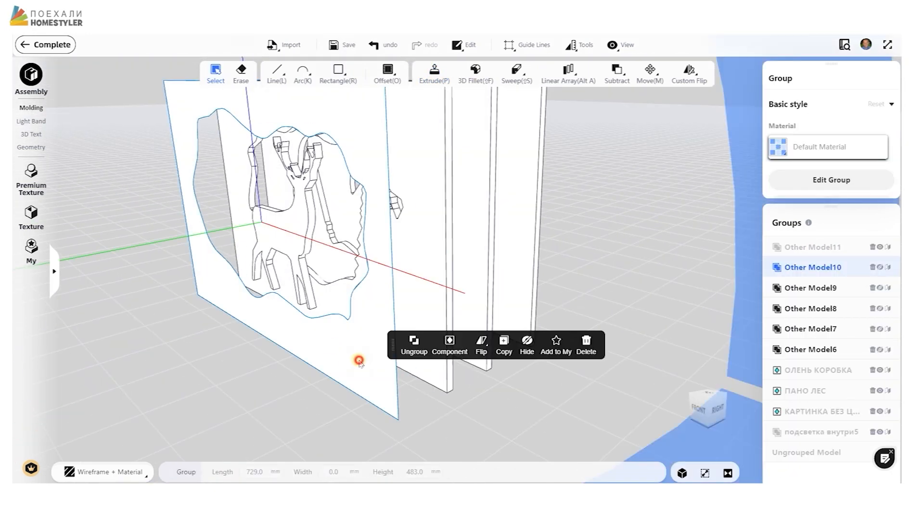
click(436, 72)
double_click(359, 360)
key(Escape)
key(Escape)
scroll(518, 400, down, 3)
middle_drag(517, 400, 645, 303)
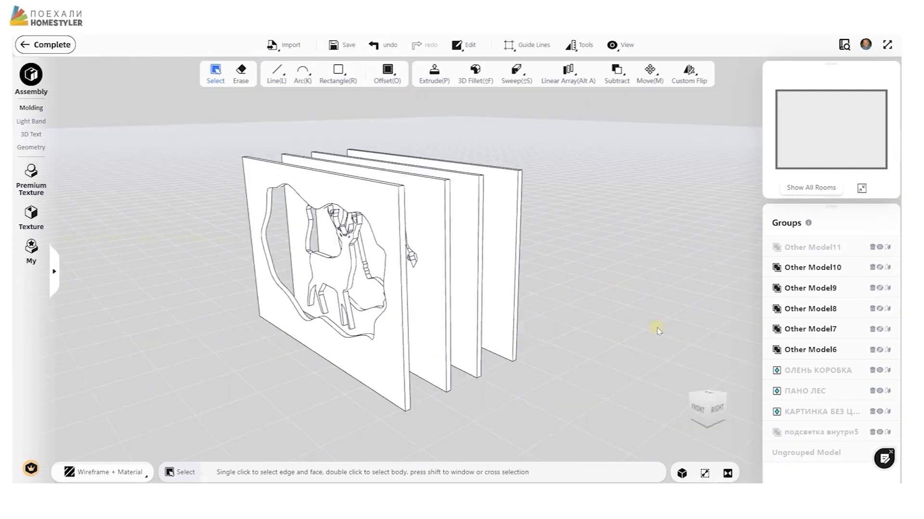
Show the hidden box group Other Model11 again around the stacked panels.
click(879, 247)
middle_drag(270, 407, 583, 381)
middle_drag(498, 433, 346, 404)
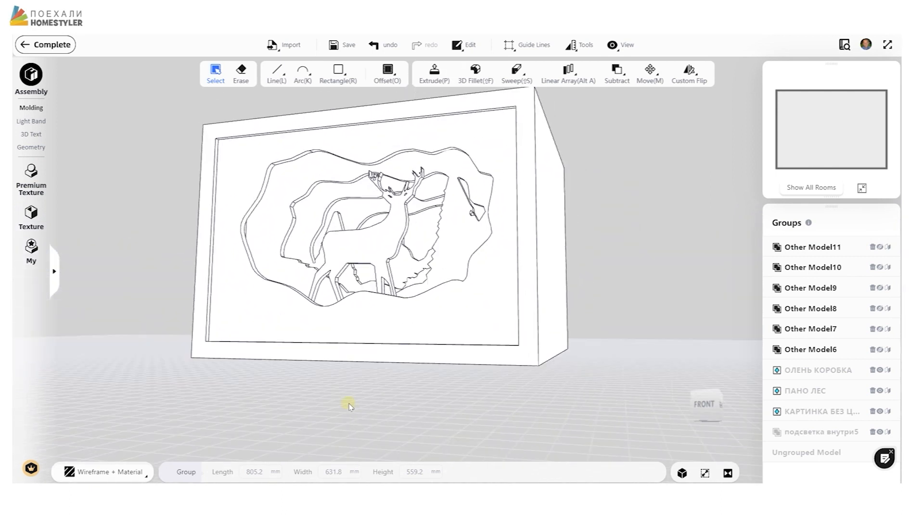
Combine the groups Other Model6 through Other Model11 into one component and complete the interior model.
click(811, 248)
shift+click(823, 351)
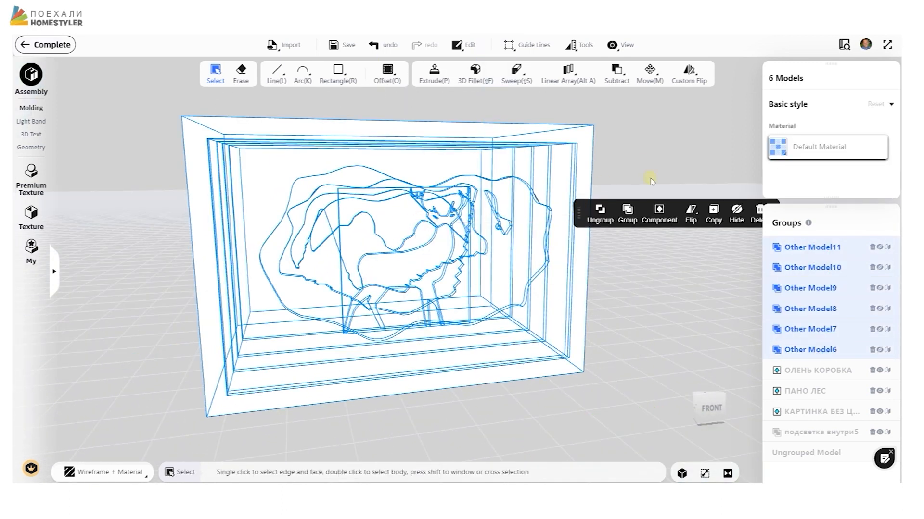
click(664, 214)
middle_drag(601, 277, 487, 313)
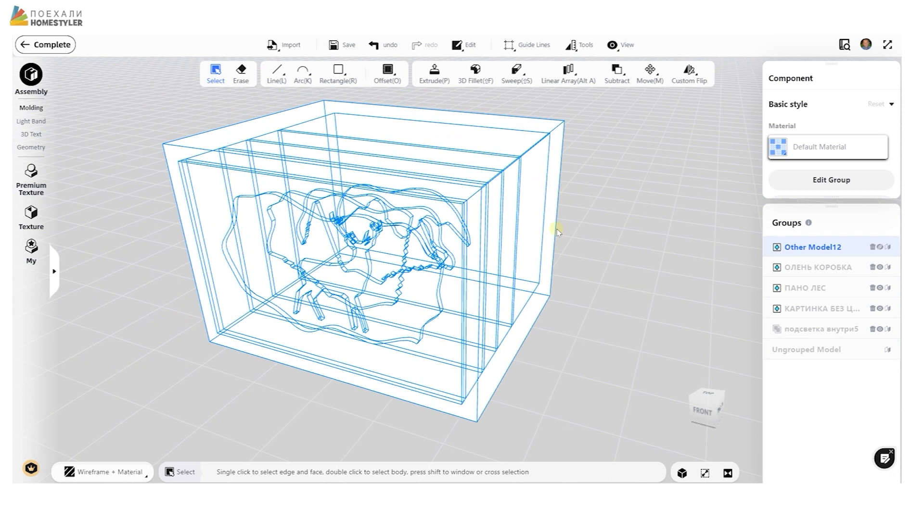
click(52, 45)
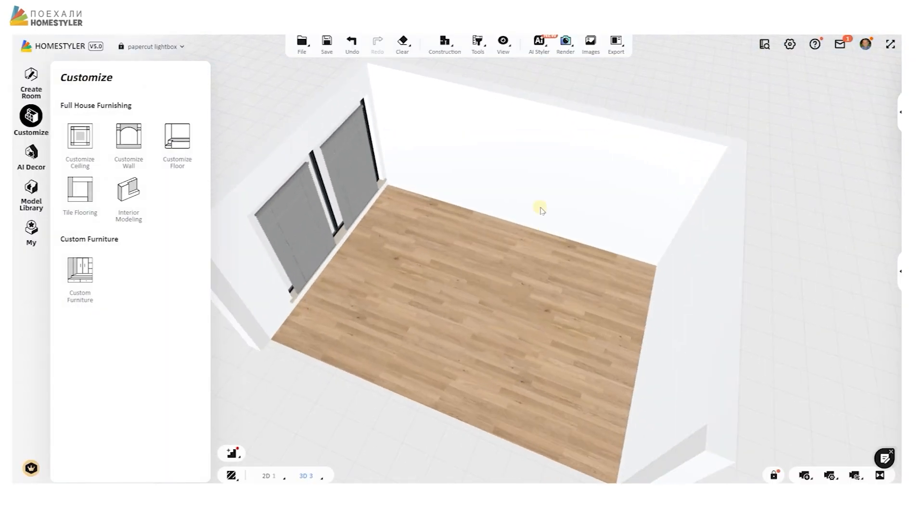
Move the lightbox model from outside the room to the long blank wall inside and raise it above the floor.
click(646, 327)
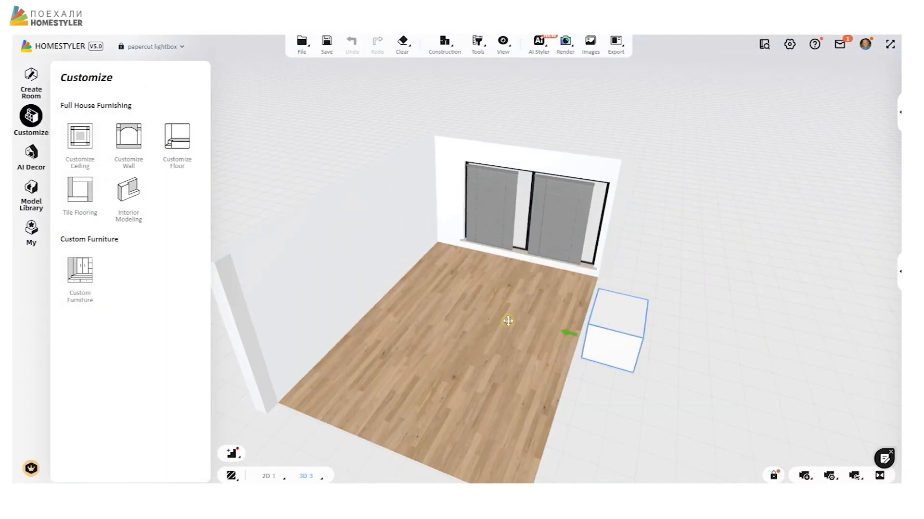
drag(508, 320, 423, 308)
drag(433, 298, 581, 241)
scroll(553, 231, up, 2)
drag(510, 196, 365, 197)
scroll(468, 278, up, 3)
drag(468, 278, 428, 227)
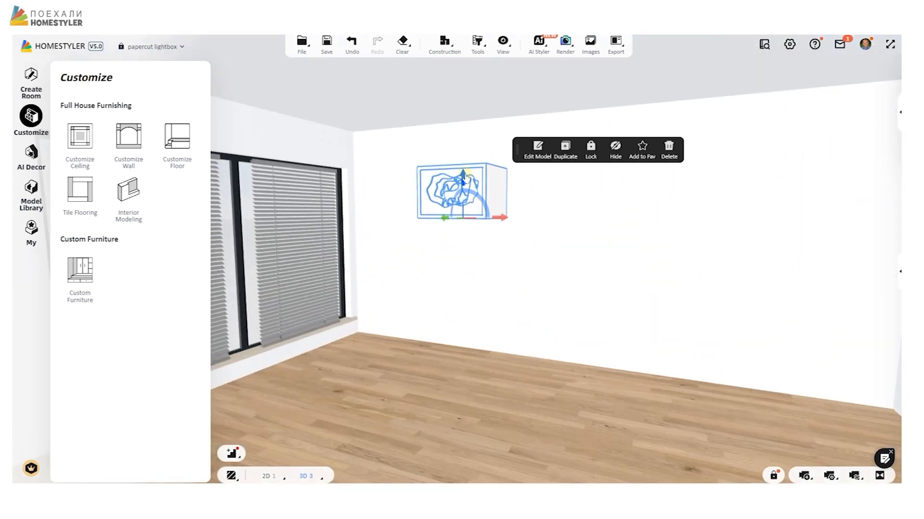
Place the round wood-top table with black legs from the catalog and move the lightbox down to its tabletop.
drag(466, 368, 521, 387)
drag(167, 411, 485, 429)
click(539, 250)
drag(539, 251, 498, 281)
drag(481, 380, 540, 396)
right_drag(540, 396, 650, 385)
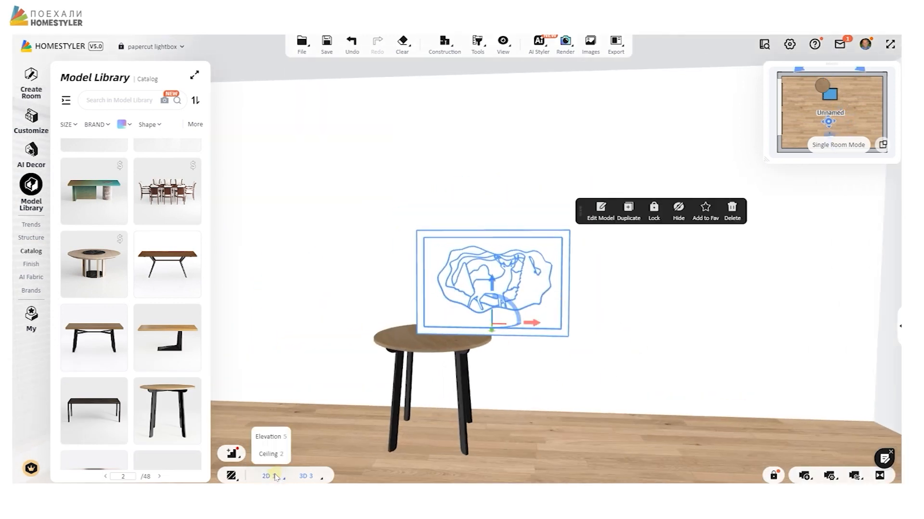
Align the lightbox with the round table in the 2D plan and select the lightbox in the 3D view.
click(275, 477)
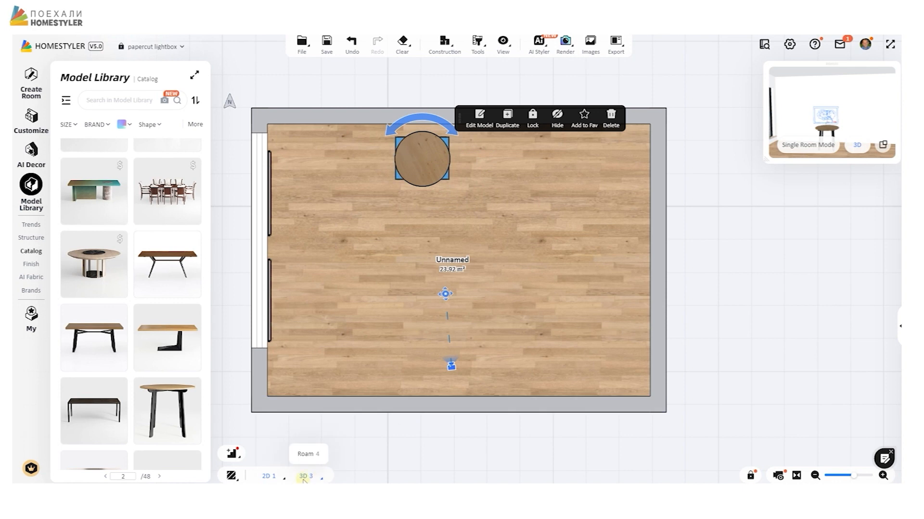
click(306, 476)
click(487, 239)
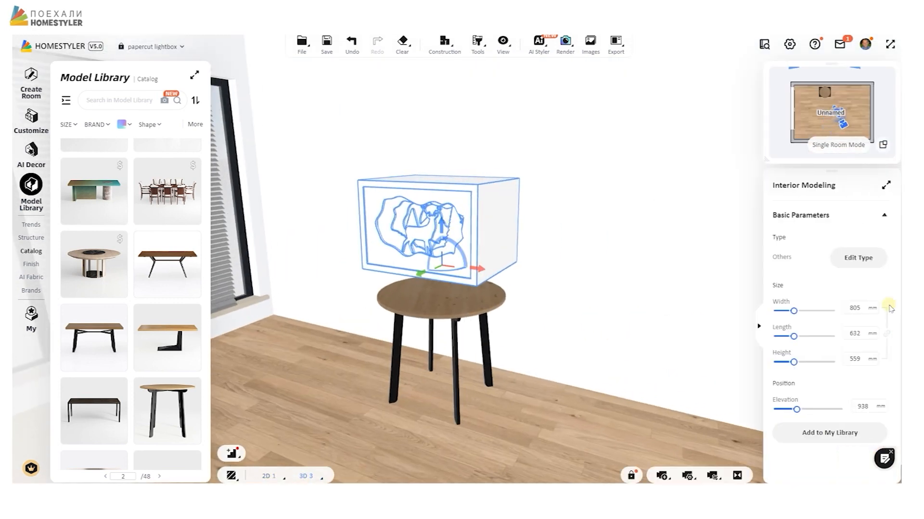
Resize the lightbox to 782 × 613 × 543 mm and set its elevation to 775 mm on the round table.
drag(796, 409, 792, 409)
drag(554, 398, 620, 388)
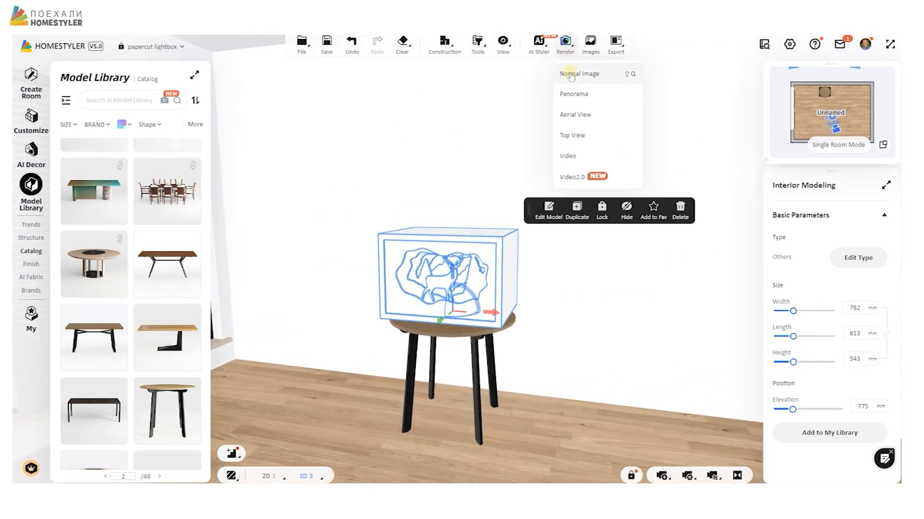
Save a normal-image render view of the lightbox at a camera height of 962 mm and preview the frame.
click(570, 80)
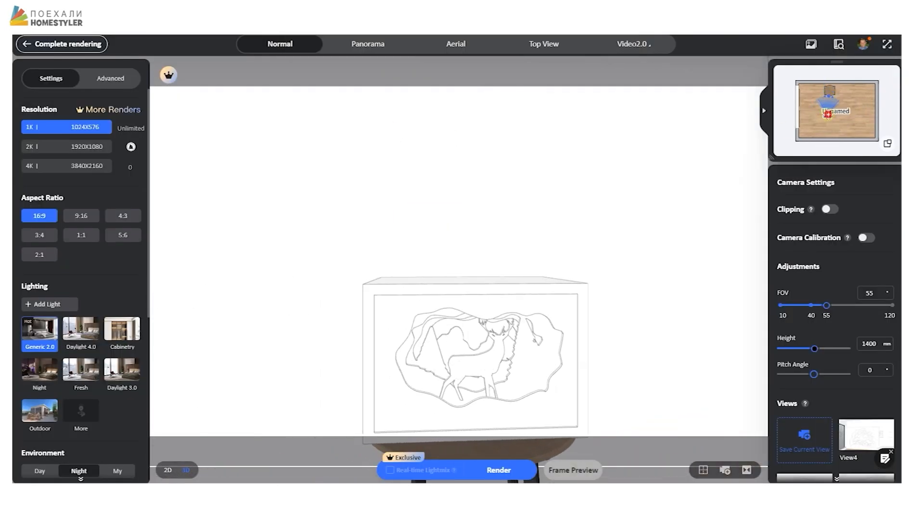
drag(813, 349, 802, 349)
click(823, 437)
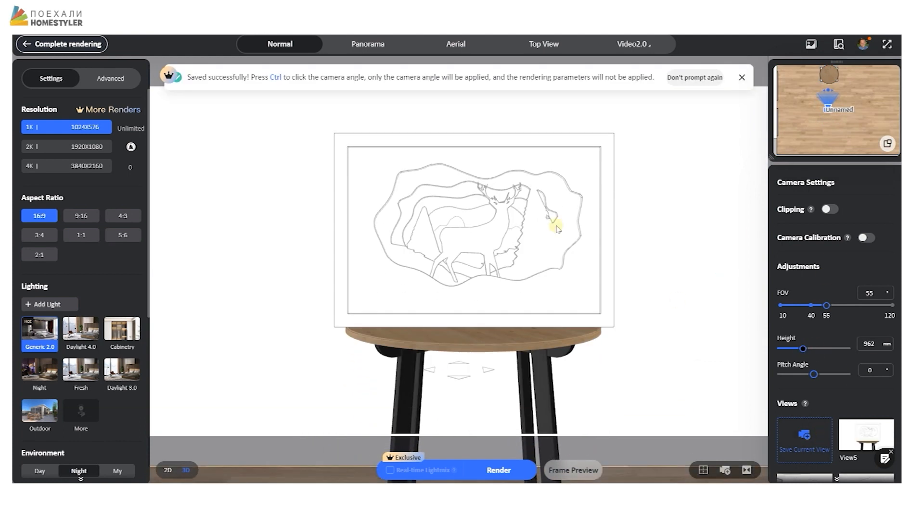
click(585, 470)
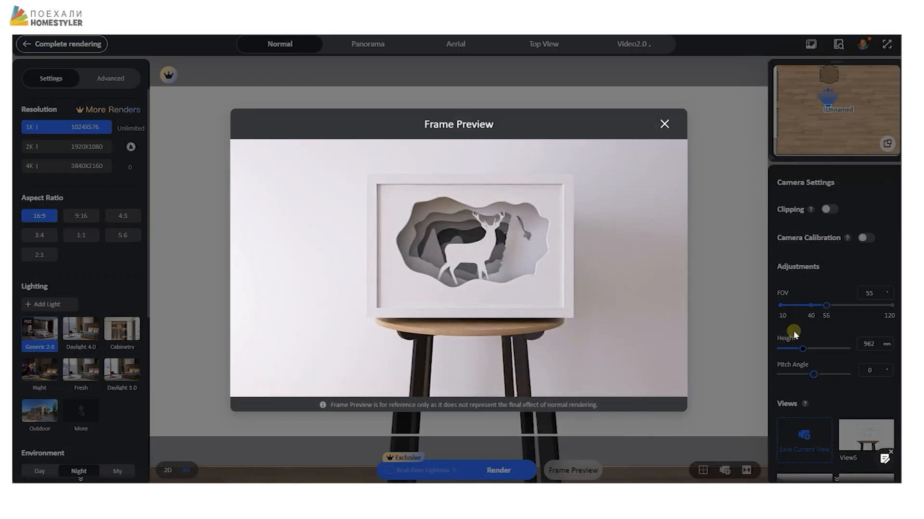
click(664, 124)
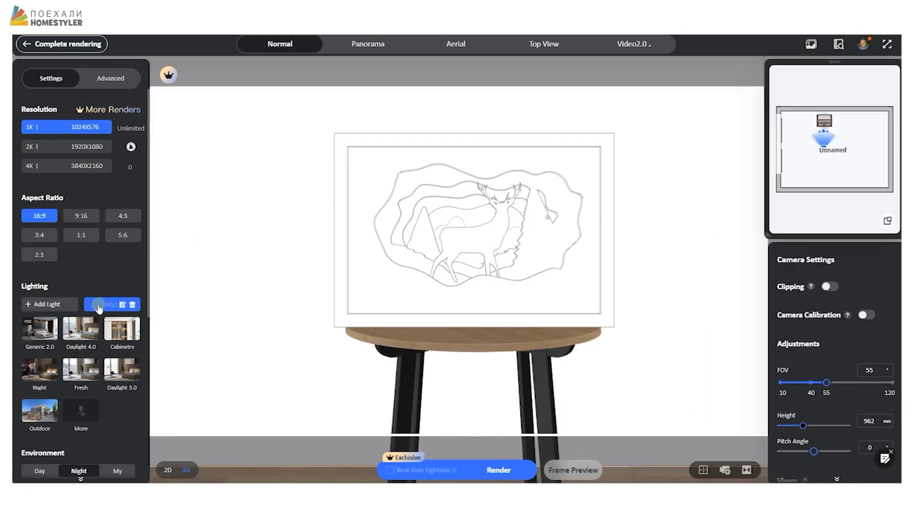
Edit the My1 lighting setup and position an IES Light1 inside the lightbox near its back, 357 mm from the wall.
click(122, 306)
scroll(398, 137, up, 6)
click(425, 162)
mouse_move(426, 162)
mouse_down()
mouse_move(646, 215)
mouse_move(417, 147)
mouse_up()
drag(808, 185, 518, 393)
drag(735, 291, 653, 274)
mouse_move(597, 262)
mouse_down()
mouse_move(651, 244)
mouse_move(601, 246)
mouse_up()
mouse_move(674, 207)
mouse_down()
mouse_move(720, 201)
mouse_move(685, 206)
mouse_up()
mouse_move(666, 243)
mouse_down()
mouse_move(666, 278)
mouse_move(673, 232)
mouse_up()
drag(417, 182, 417, 154)
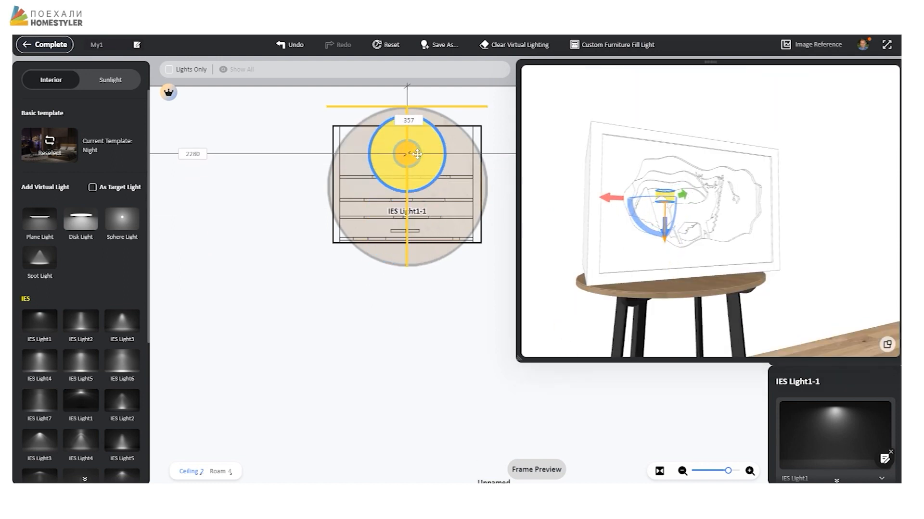
Duplicate the IES light three times in a row between the panels, with the last copy just in front of the lightbox.
click(262, 109)
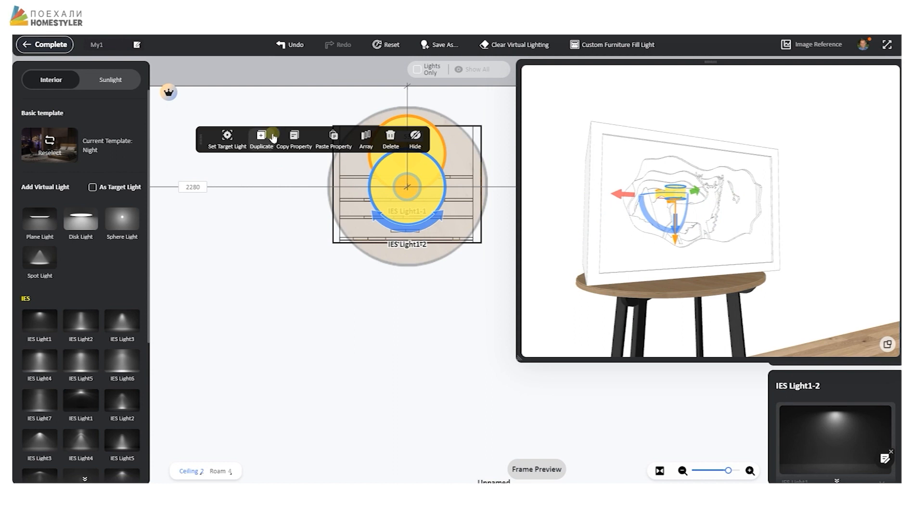
click(273, 139)
scroll(407, 219, up, 4)
scroll(416, 220, down, 3)
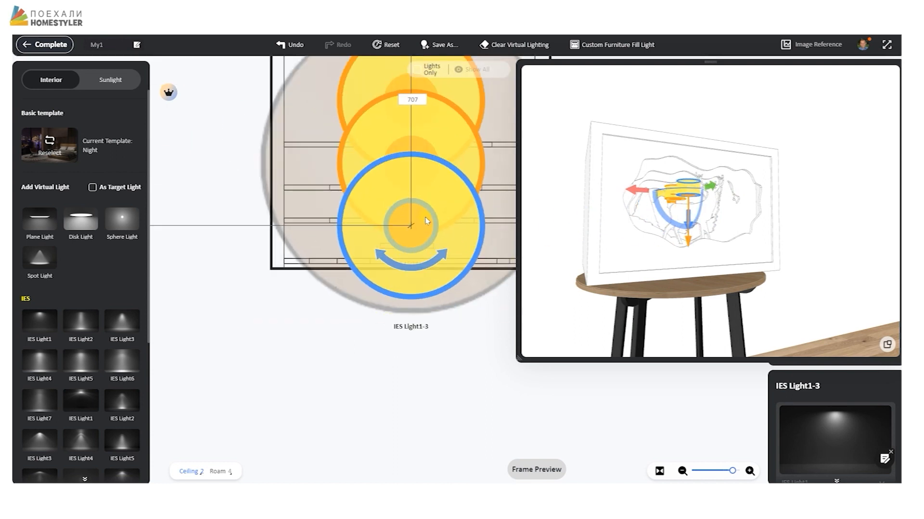
click(283, 161)
click(416, 275)
drag(716, 238, 751, 241)
Complete the My1 lighting setup and preview the frame with the four lights.
click(51, 45)
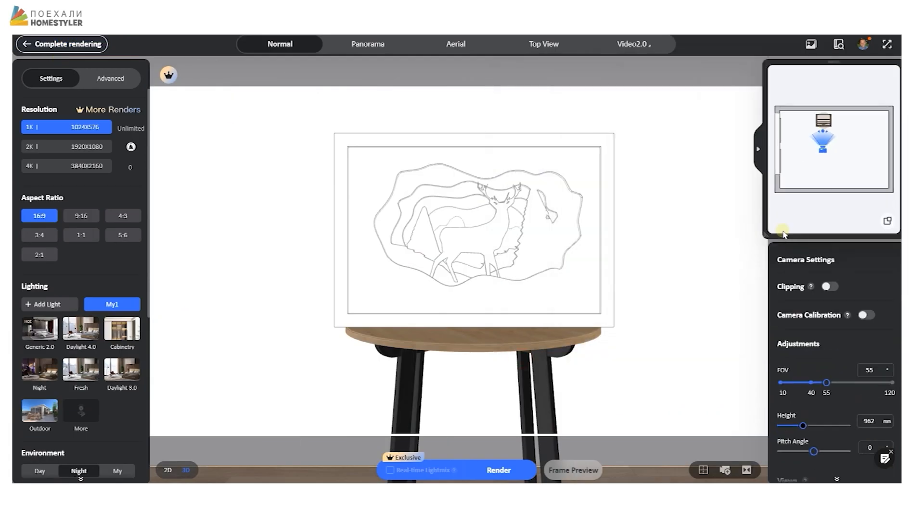
click(572, 471)
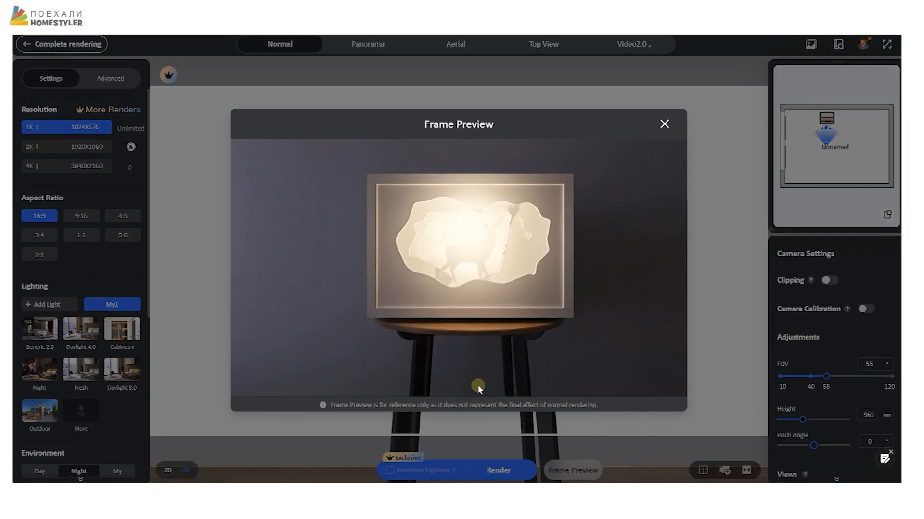
click(665, 125)
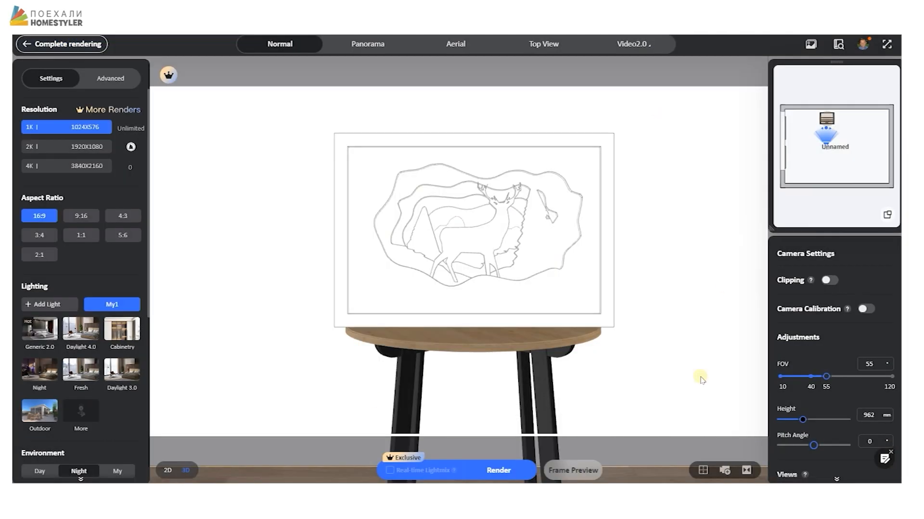
Reopen the My1 lighting, lower the brightness of IES Light1-2 and IES Light1-3, and set IES Light1-1's brightness to 25.
click(122, 306)
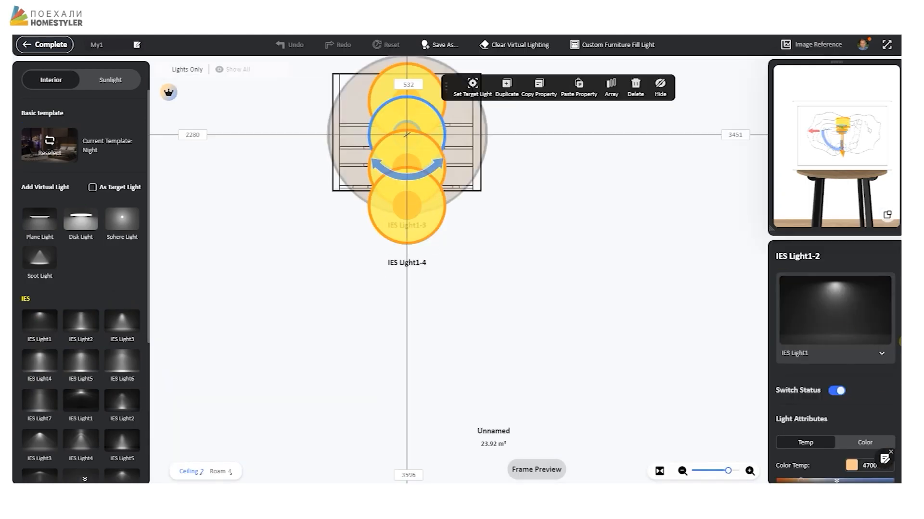
scroll(885, 361, down, 4)
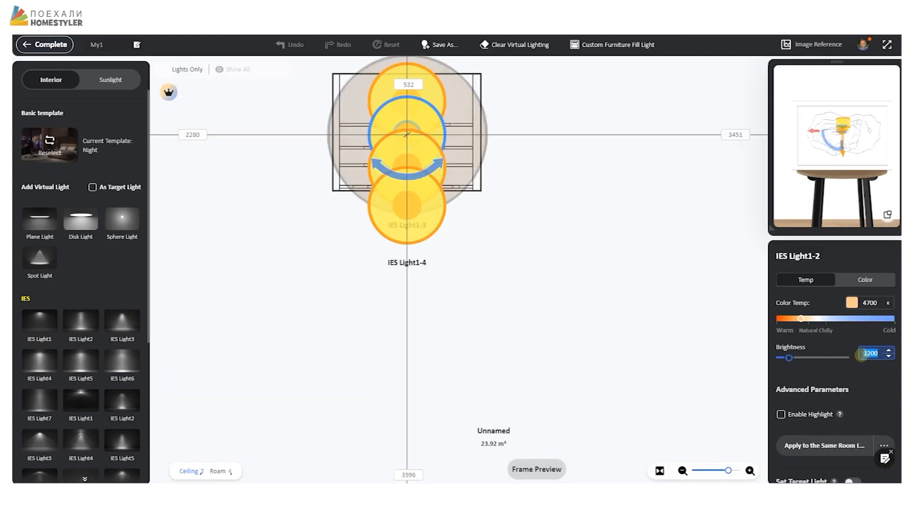
click(412, 149)
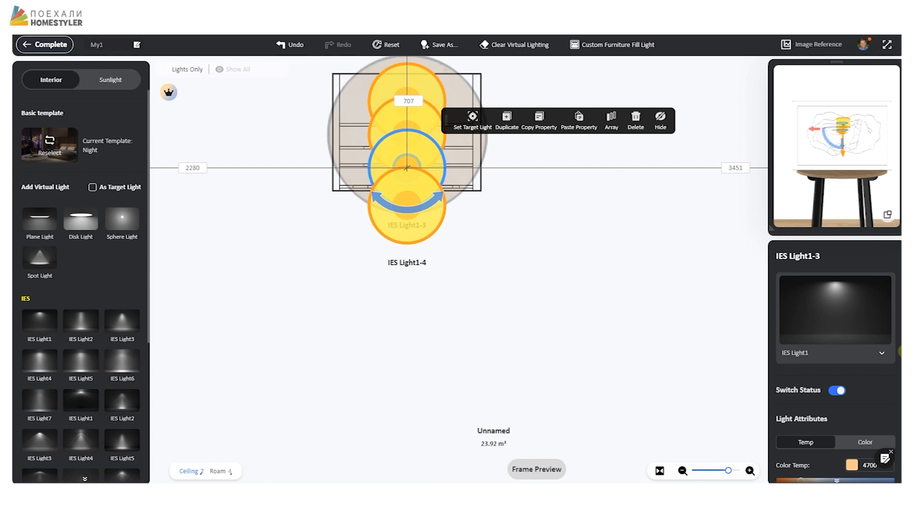
scroll(873, 364, down, 4)
click(418, 89)
scroll(879, 356, down, 3)
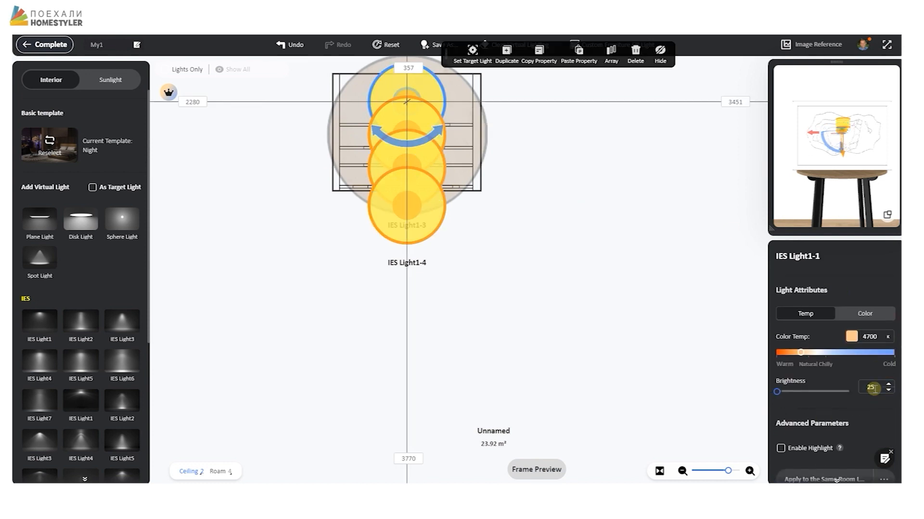
Complete the brightness changes and open an enlarged preview of the newly lit frame.
click(51, 45)
mouse_move(573, 471)
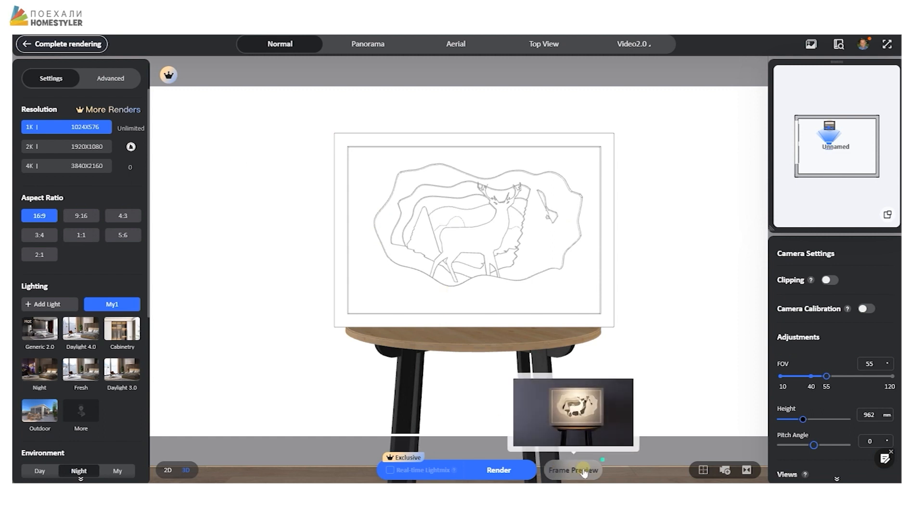
click(583, 423)
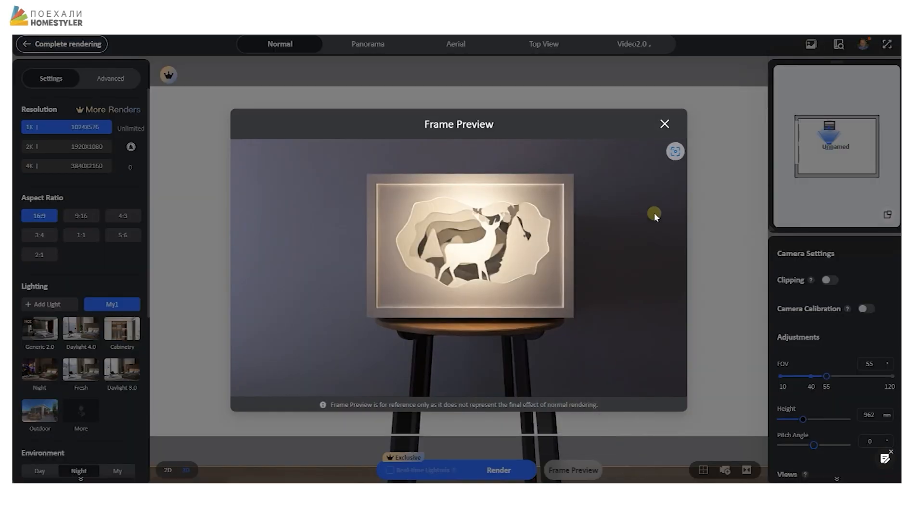